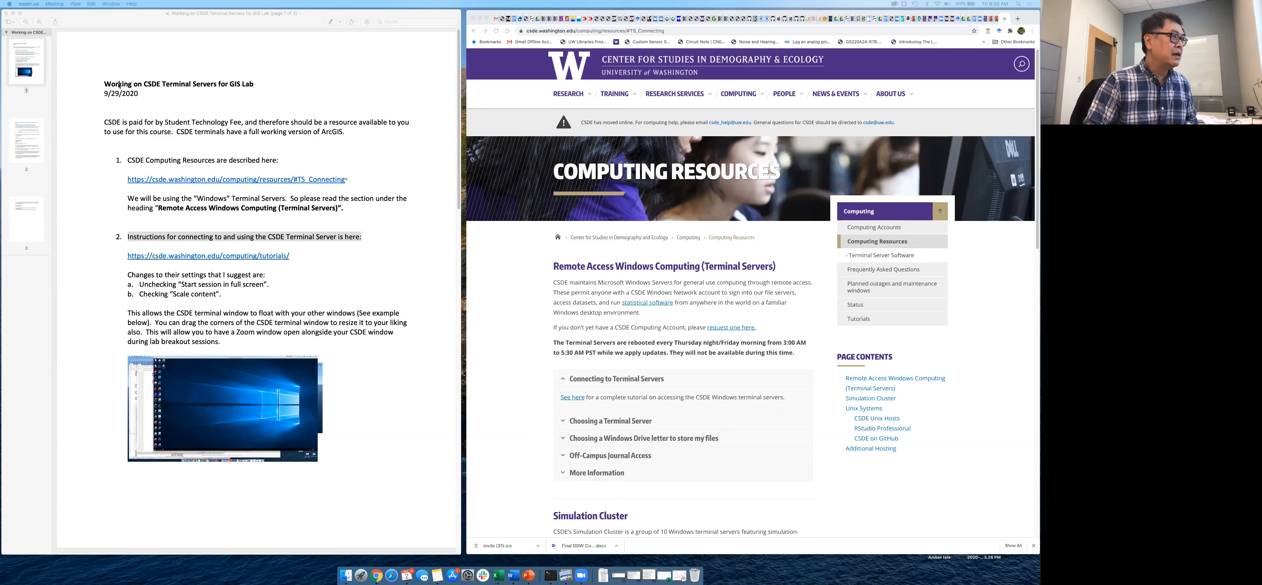
# Highlight the handout's title line, then item 1 about CSDE Computing Resources.
pyautogui.click(105, 84)
pyautogui.moveTo(103, 84); pyautogui.dragTo(287, 79)
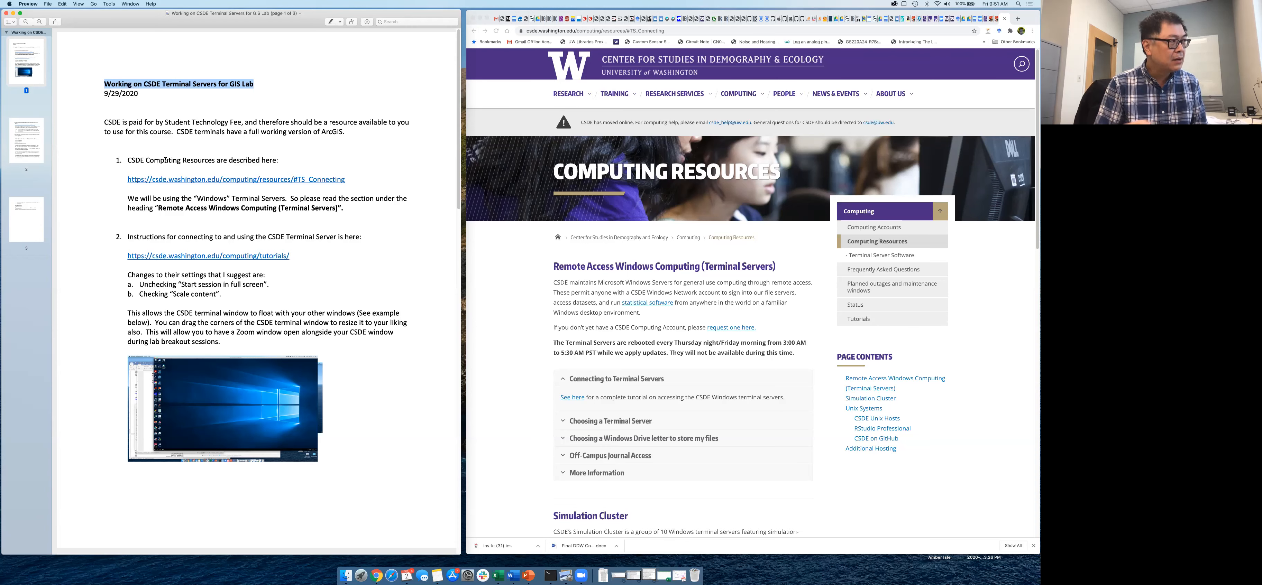
pyautogui.click(118, 159)
pyautogui.moveTo(129, 160); pyautogui.dragTo(282, 159)
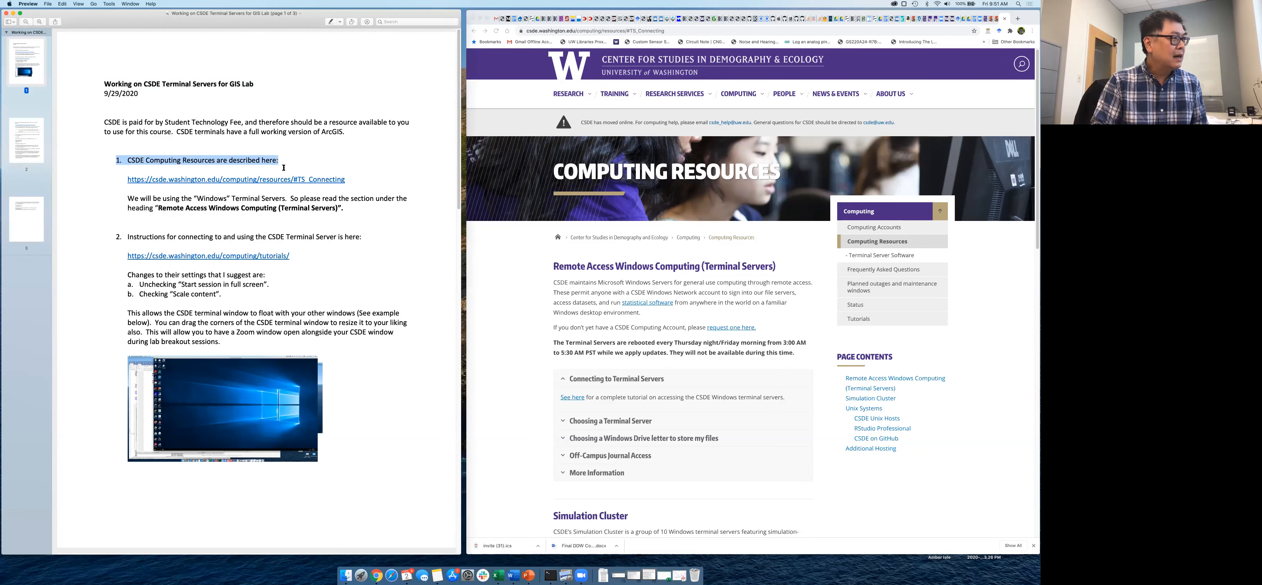
# Open item 1's Computing Resources link in Chrome and find the Remote Access Windows Computing section.
pyautogui.click(290, 184)
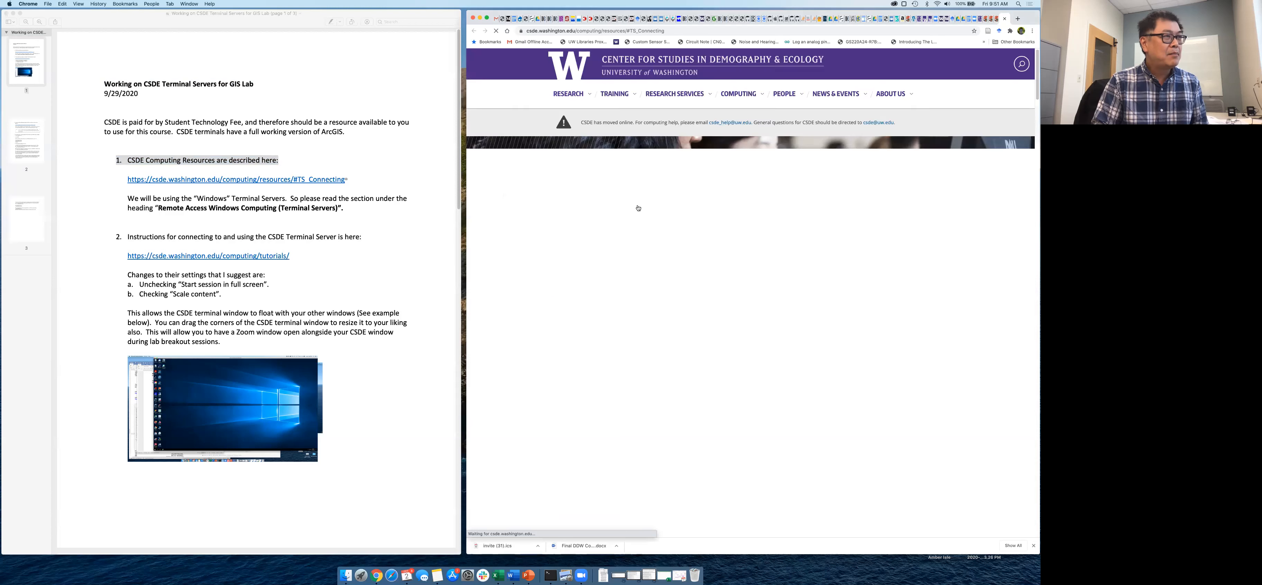
pyautogui.scroll(5, 573, 235)
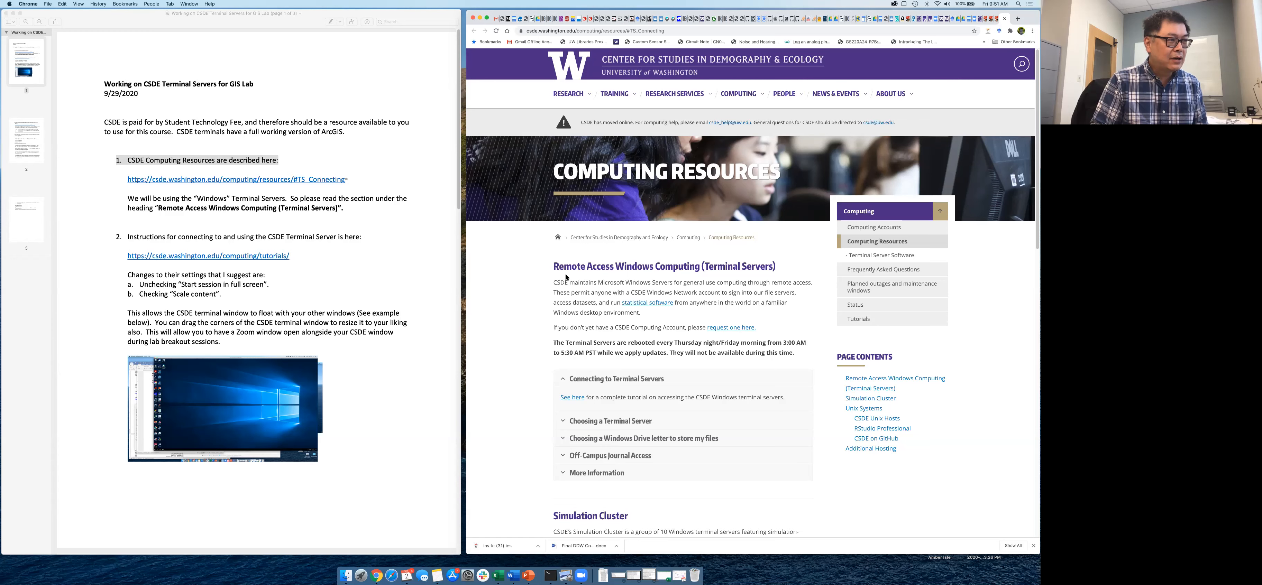
pyautogui.moveTo(554, 267); pyautogui.dragTo(778, 268)
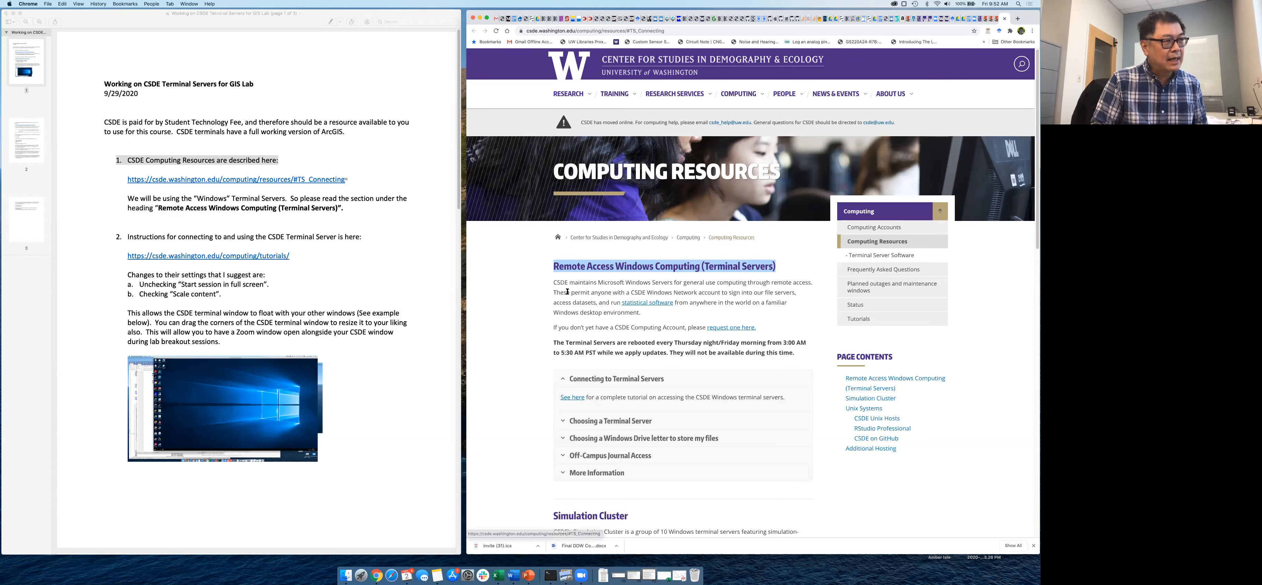
pyautogui.scroll(-1, 568, 356)
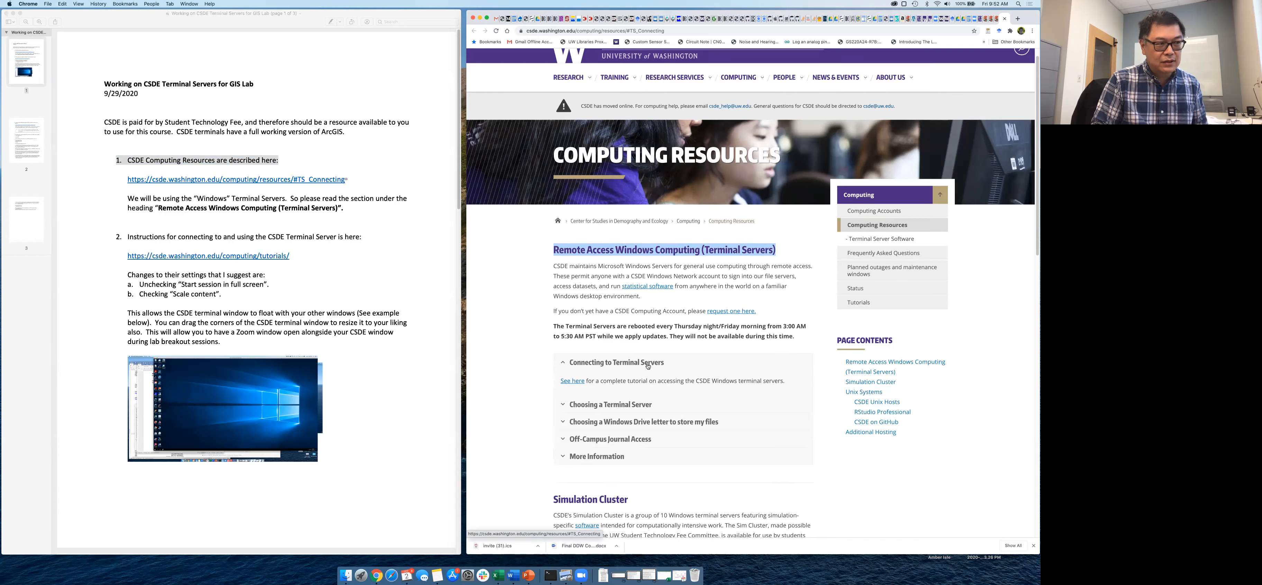
# Expand Choosing a Terminal Server and highlight the csde-ts4.csde.washington.edu and csde-ts1 hostnames.
pyautogui.click(575, 407)
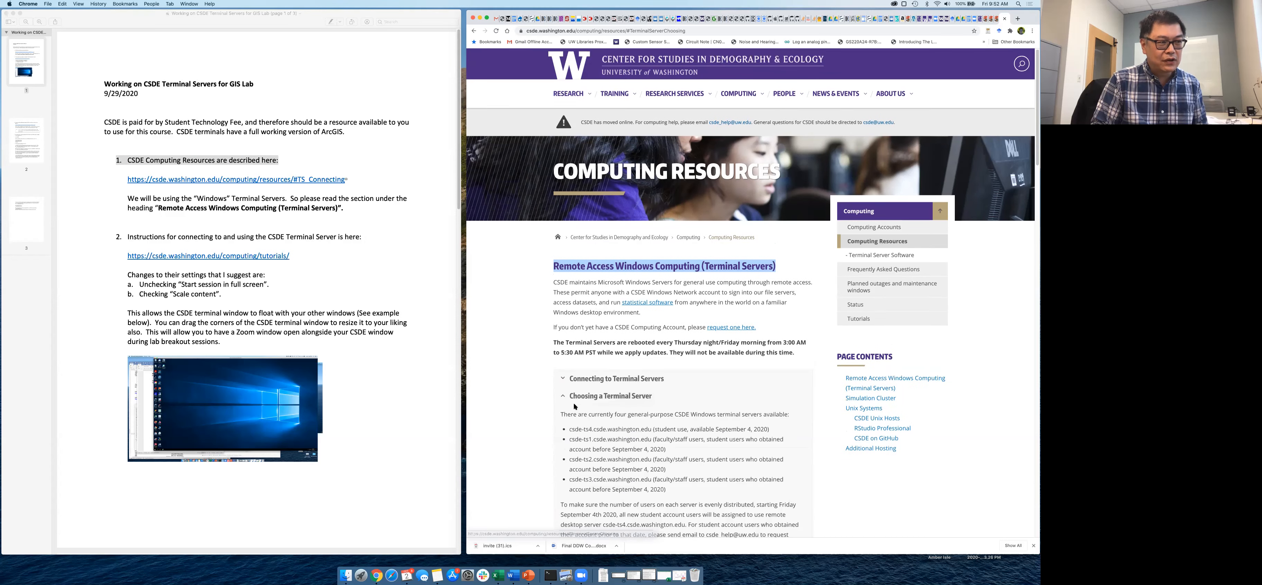
pyautogui.scroll(-2, 576, 406)
pyautogui.moveTo(569, 377); pyautogui.dragTo(647, 379)
pyautogui.moveTo(569, 388); pyautogui.dragTo(648, 387)
pyautogui.click(614, 425)
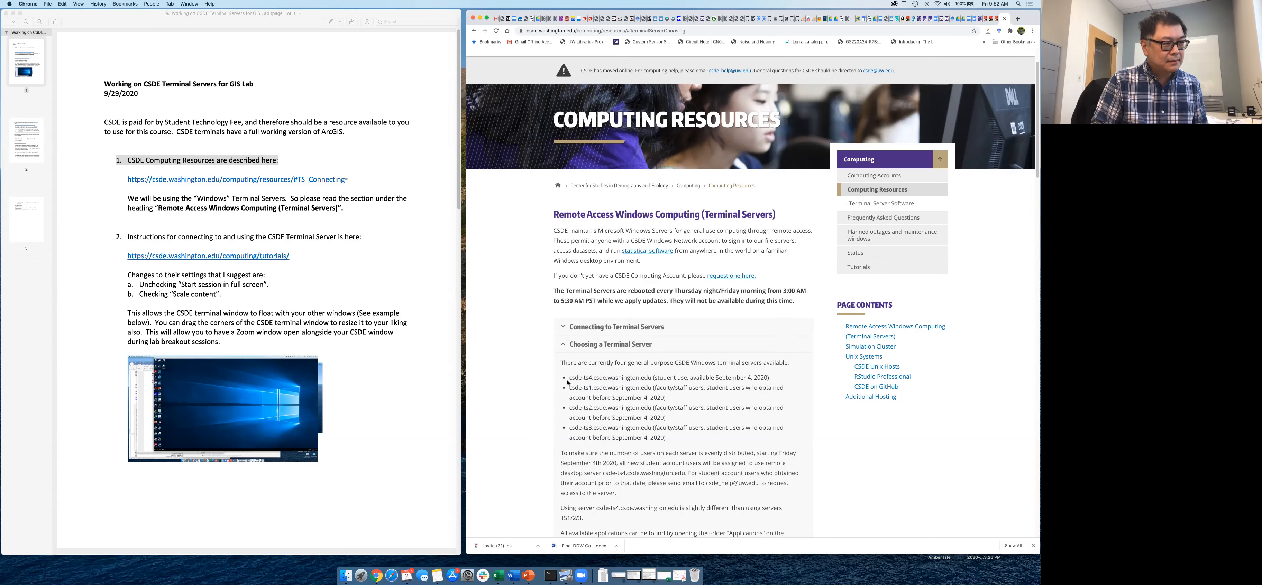
pyautogui.moveTo(567, 378); pyautogui.dragTo(769, 378)
pyautogui.moveTo(678, 383); pyautogui.dragTo(775, 381)
pyautogui.click(613, 379)
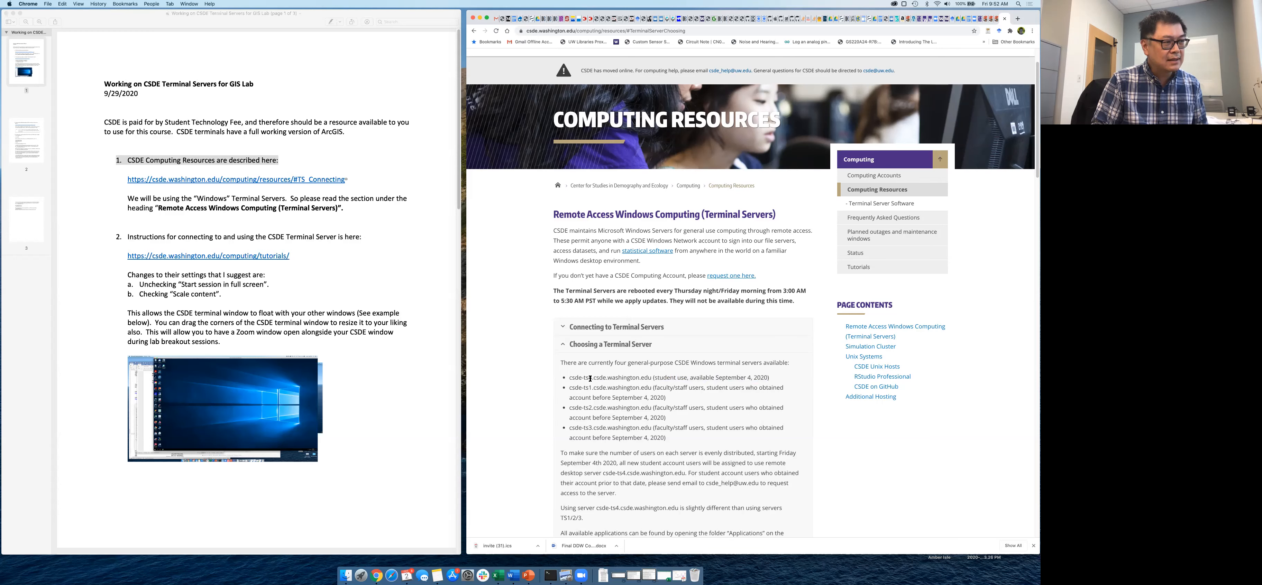
pyautogui.moveTo(568, 388); pyautogui.dragTo(599, 389)
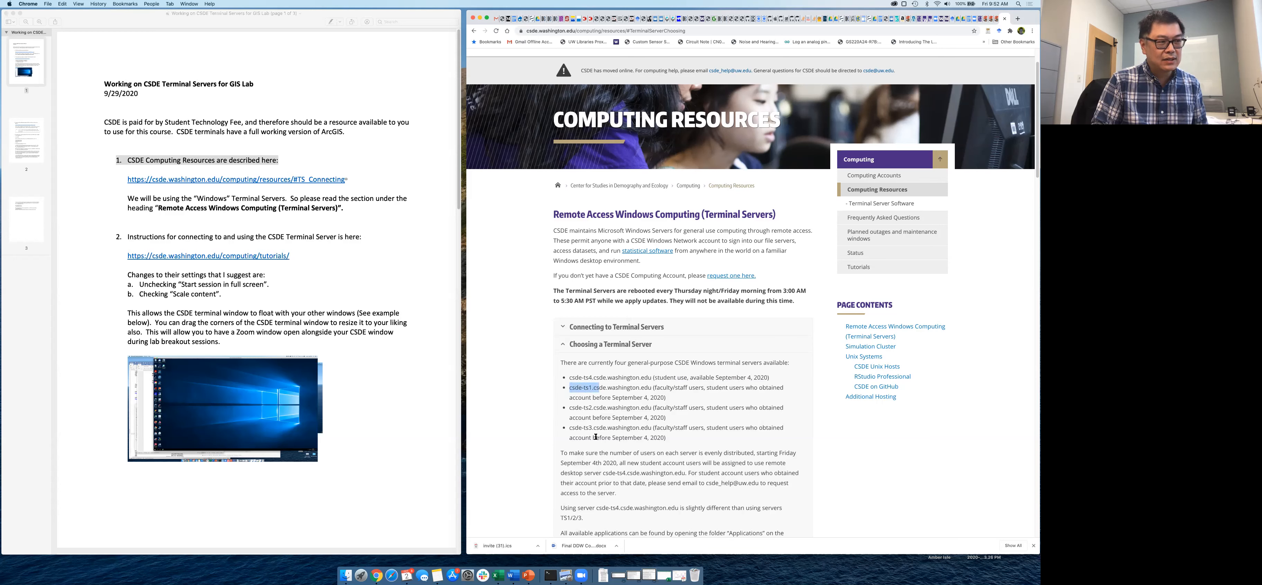
pyautogui.click(569, 378)
pyautogui.moveTo(568, 377); pyautogui.dragTo(653, 379)
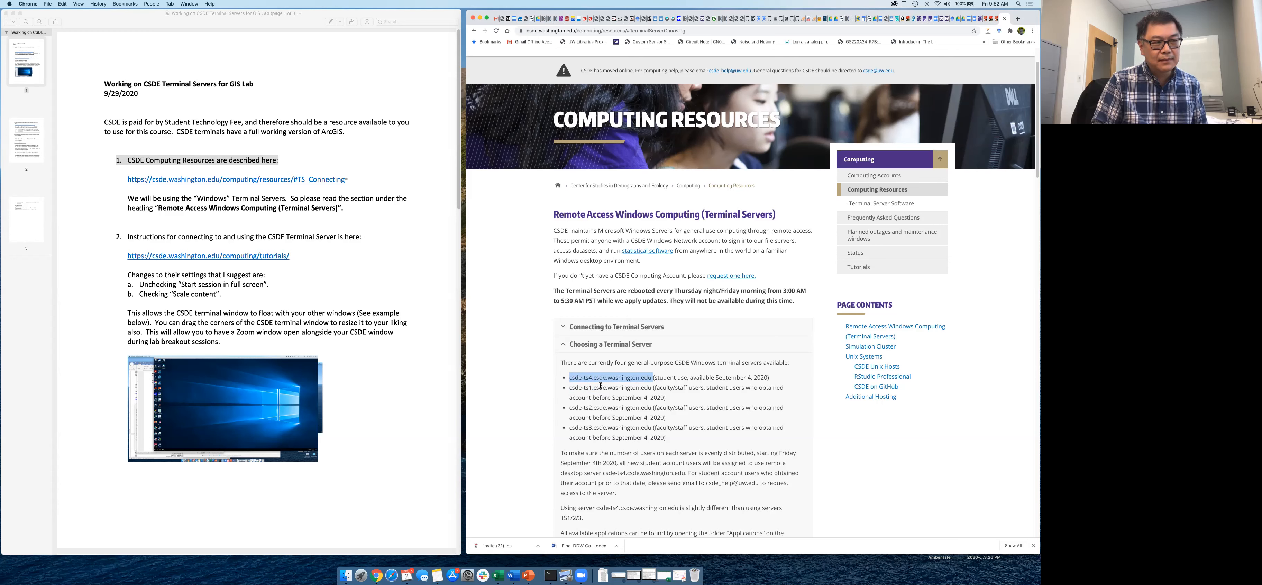
pyautogui.click(569, 388)
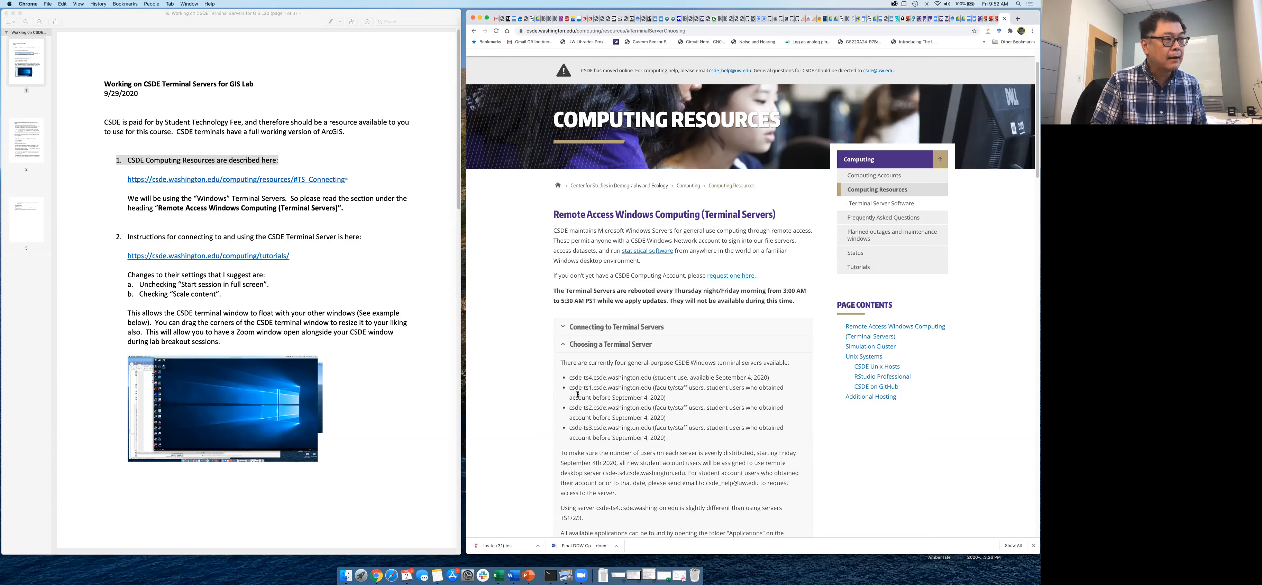
# Note csde-ts1's faculty label and csde-ts4, then expand the Windows drive letter section.
pyautogui.moveTo(569, 388); pyautogui.dragTo(617, 388)
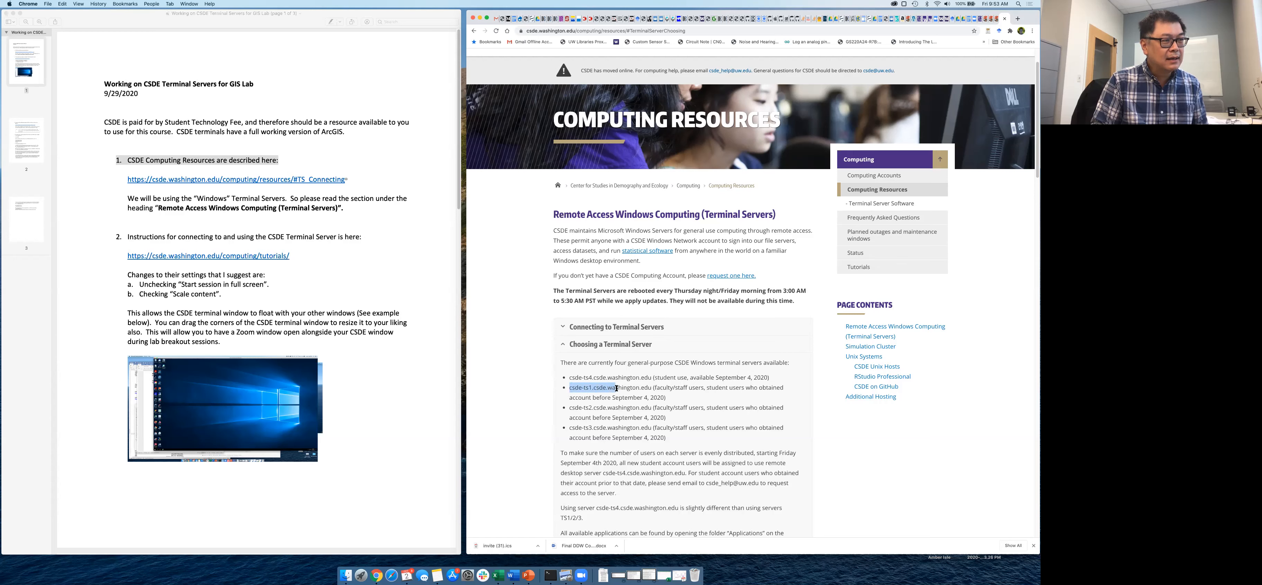
pyautogui.click(626, 388)
pyautogui.moveTo(654, 388); pyautogui.dragTo(673, 387)
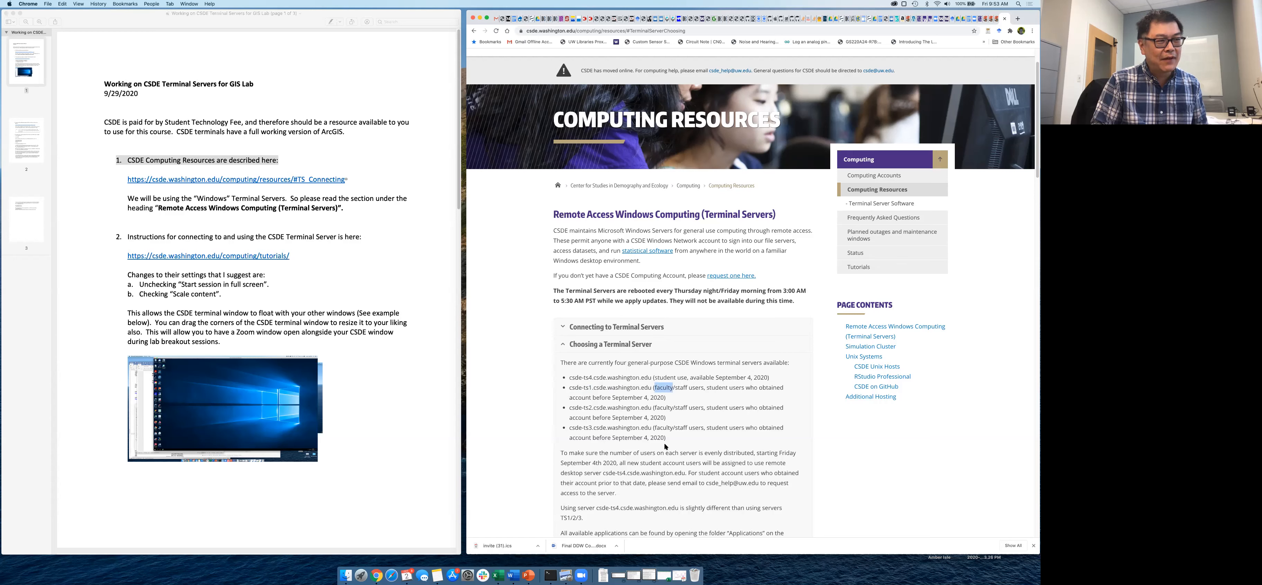
pyautogui.moveTo(569, 378); pyautogui.dragTo(593, 378)
pyautogui.click(602, 396)
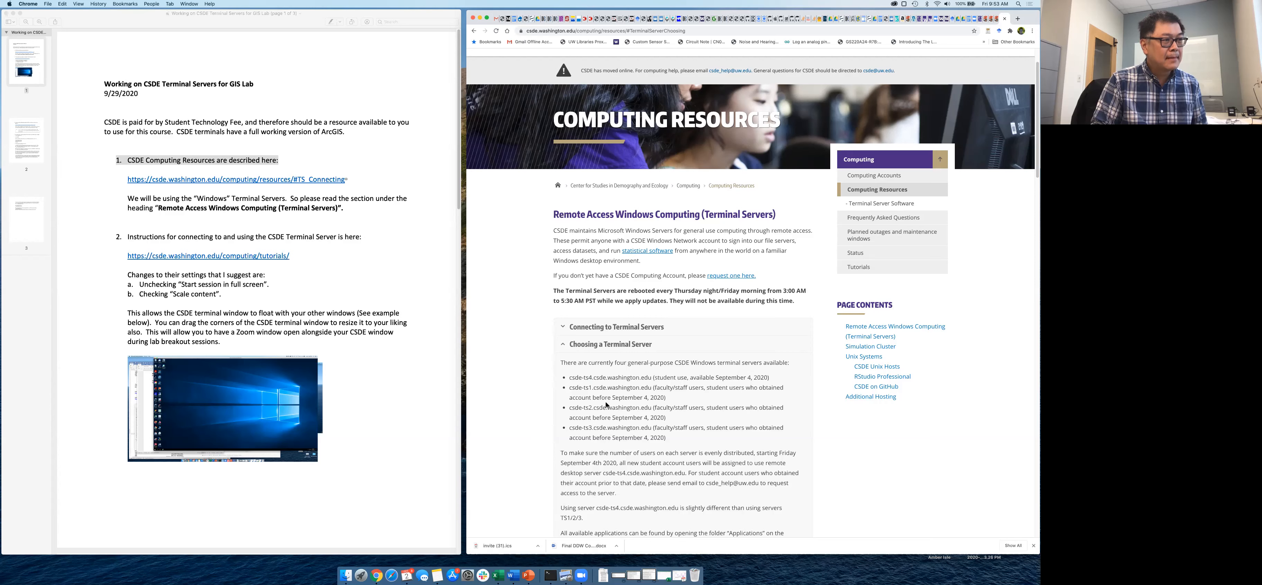
pyautogui.click(565, 345)
pyautogui.click(601, 362)
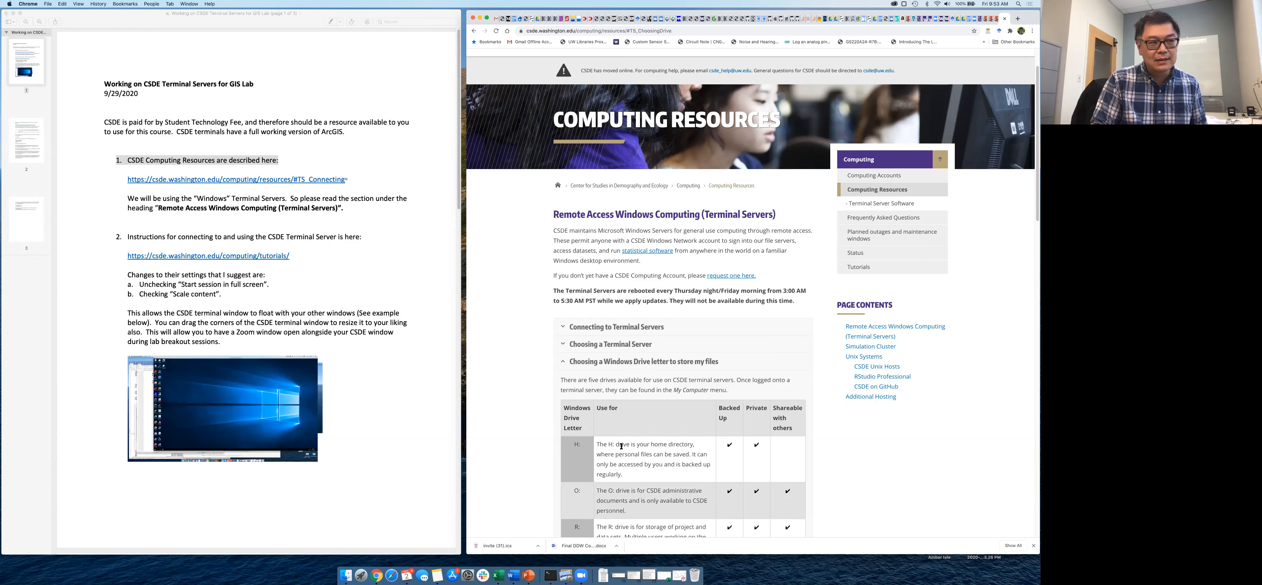
# Highlight handout item 2 and open its csde.washington.edu/computing/tutorials/ link in Chrome.
pyautogui.click(576, 362)
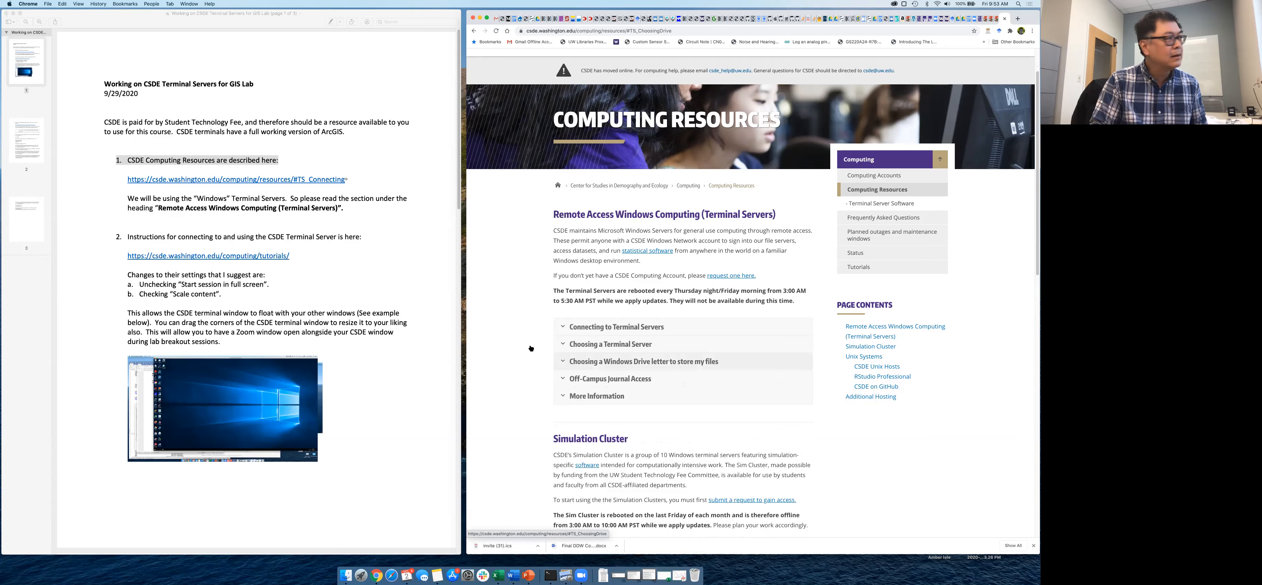
pyautogui.click(167, 226)
pyautogui.moveTo(117, 237); pyautogui.dragTo(363, 237)
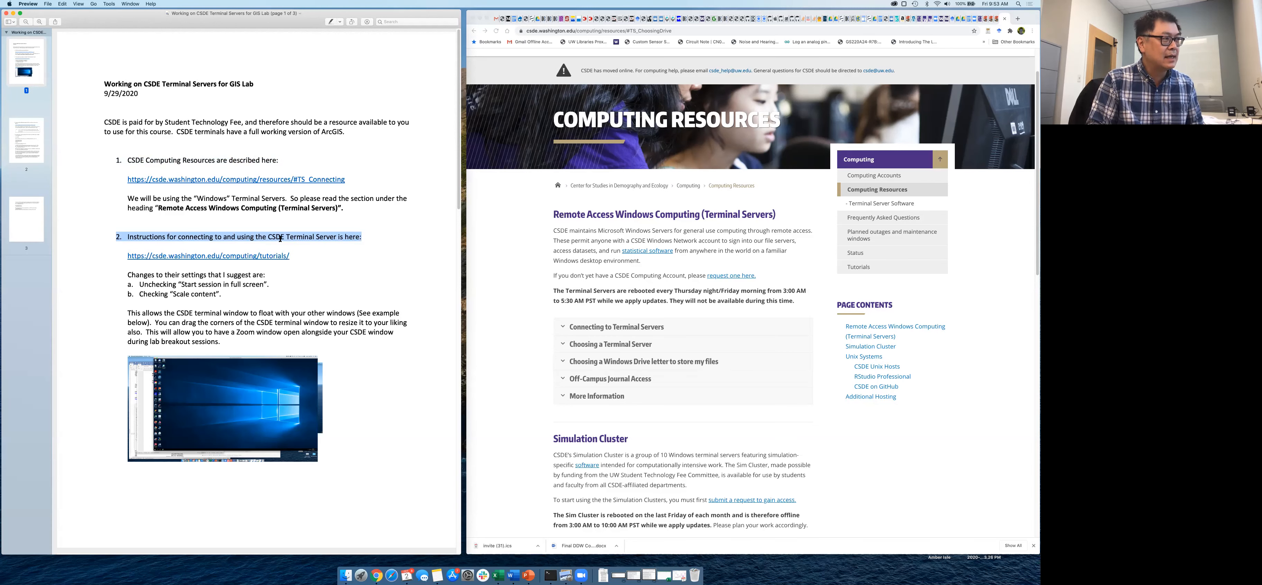
pyautogui.click(592, 328)
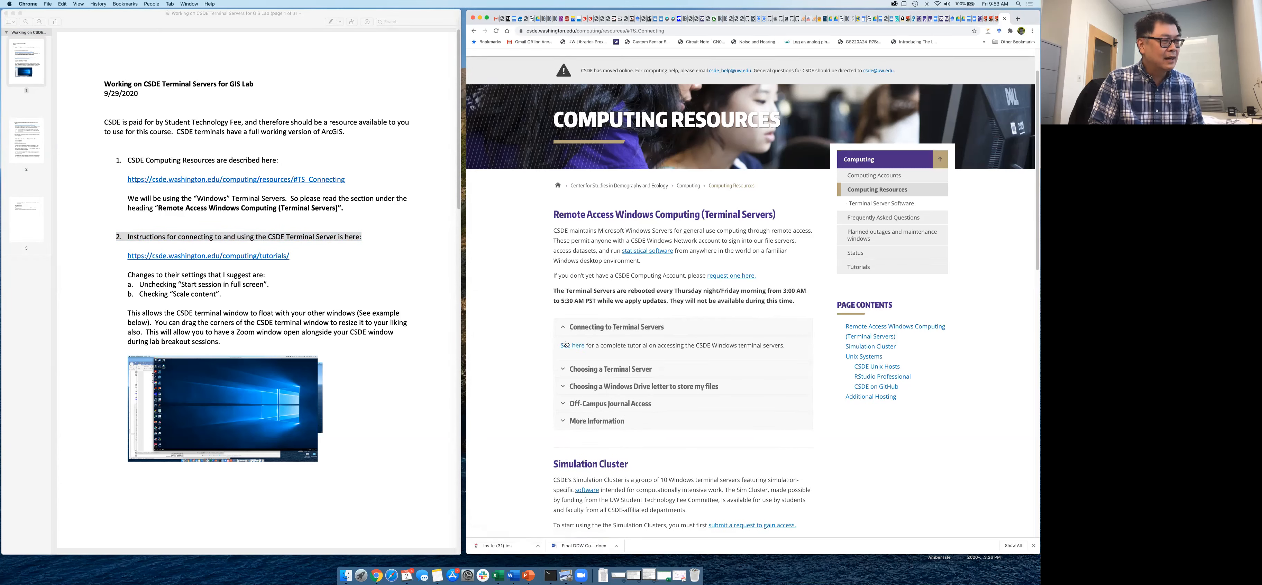
pyautogui.click(279, 258)
pyautogui.click(280, 257)
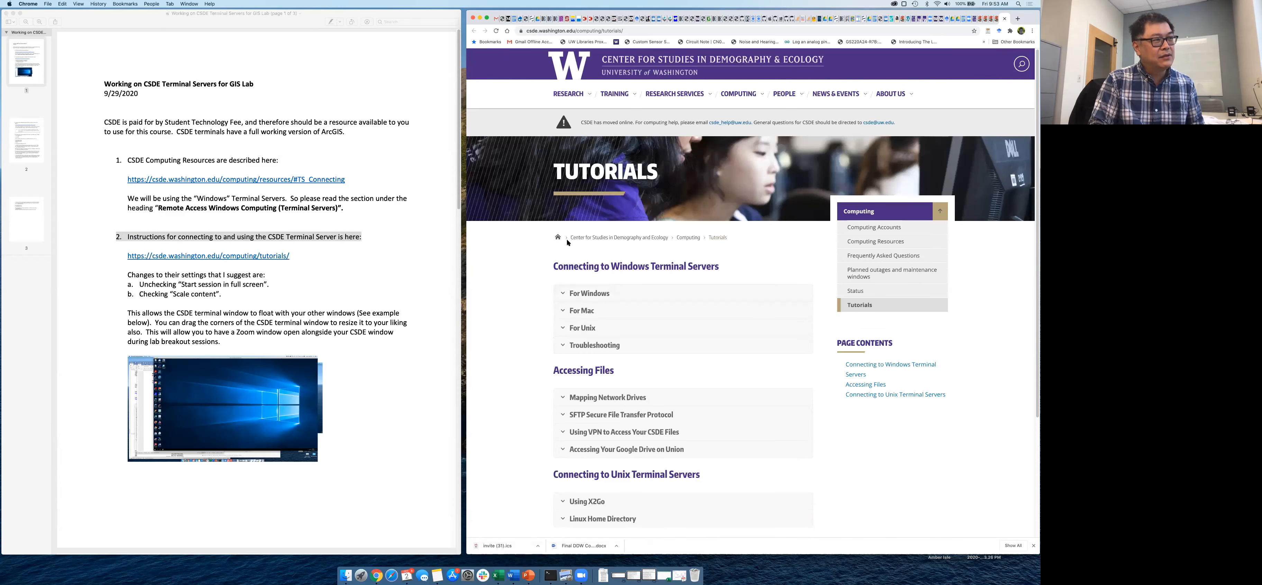
# On the Connecting to Windows Terminal Servers tutorial, expand For Mac instead of For Windows.
pyautogui.moveTo(554, 266); pyautogui.dragTo(730, 265)
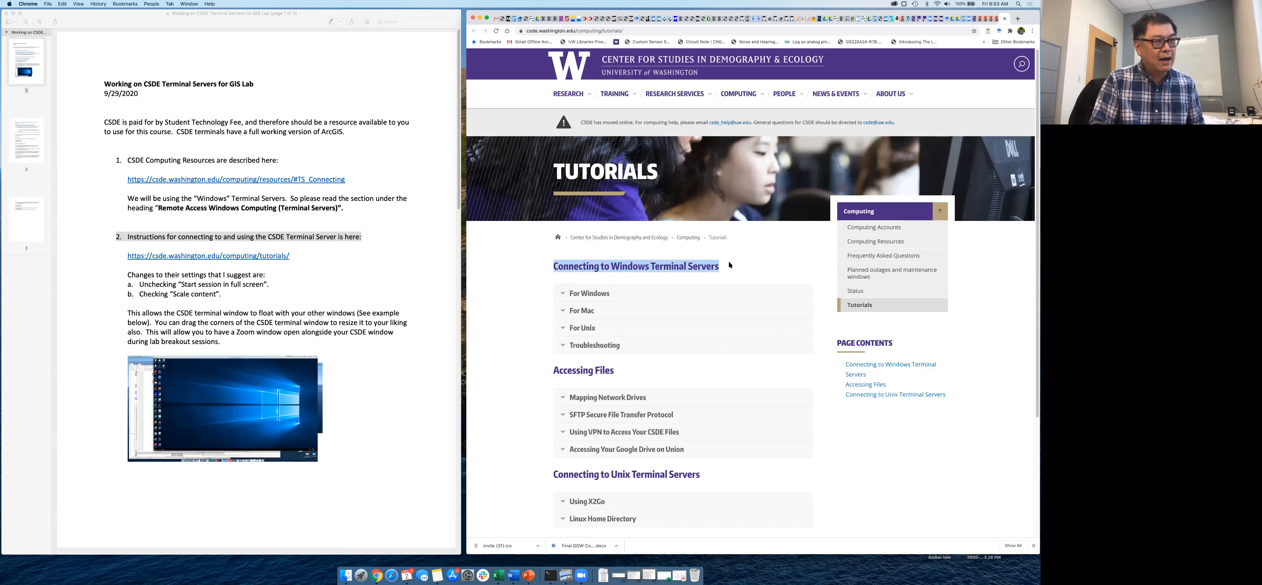
pyautogui.click(562, 294)
pyautogui.scroll(-4, 613, 403)
pyautogui.scroll(4, 613, 403)
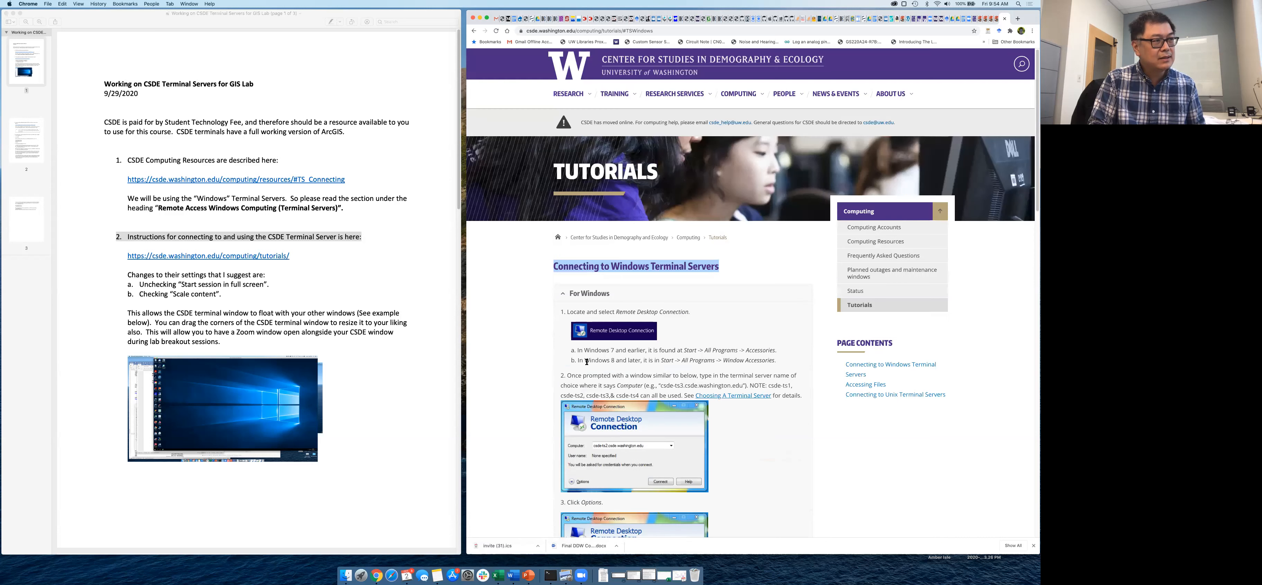
pyautogui.click(561, 296)
pyautogui.click(563, 316)
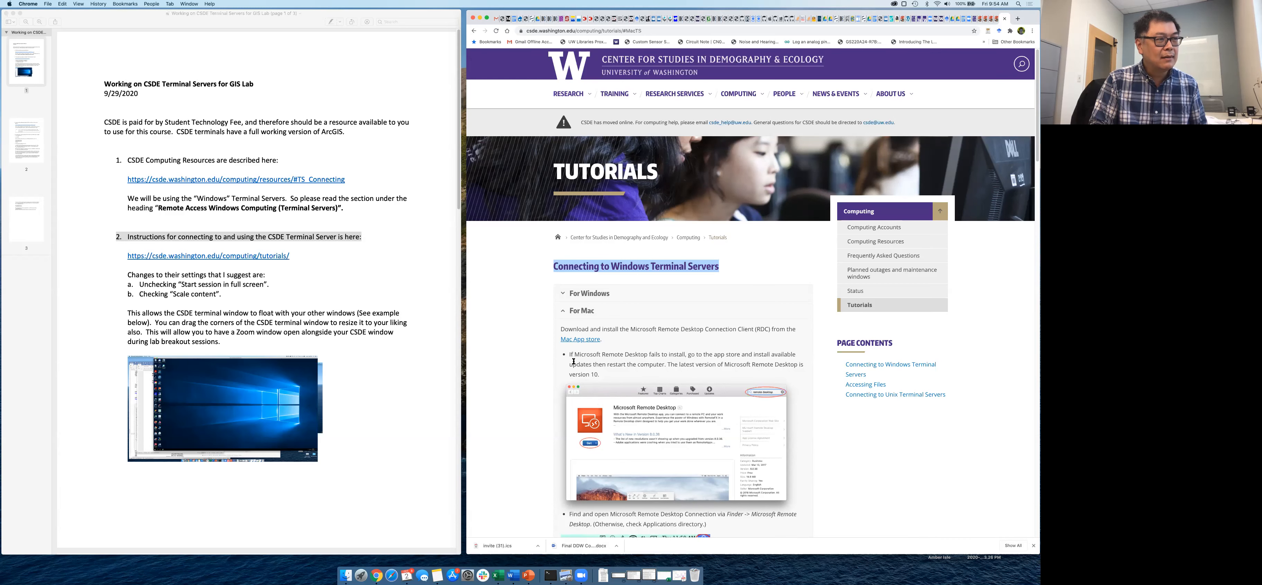
# Read the Mac steps for getting and opening Microsoft Remote Desktop, then bring up Launchpad.
pyautogui.moveTo(559, 327); pyautogui.dragTo(665, 375)
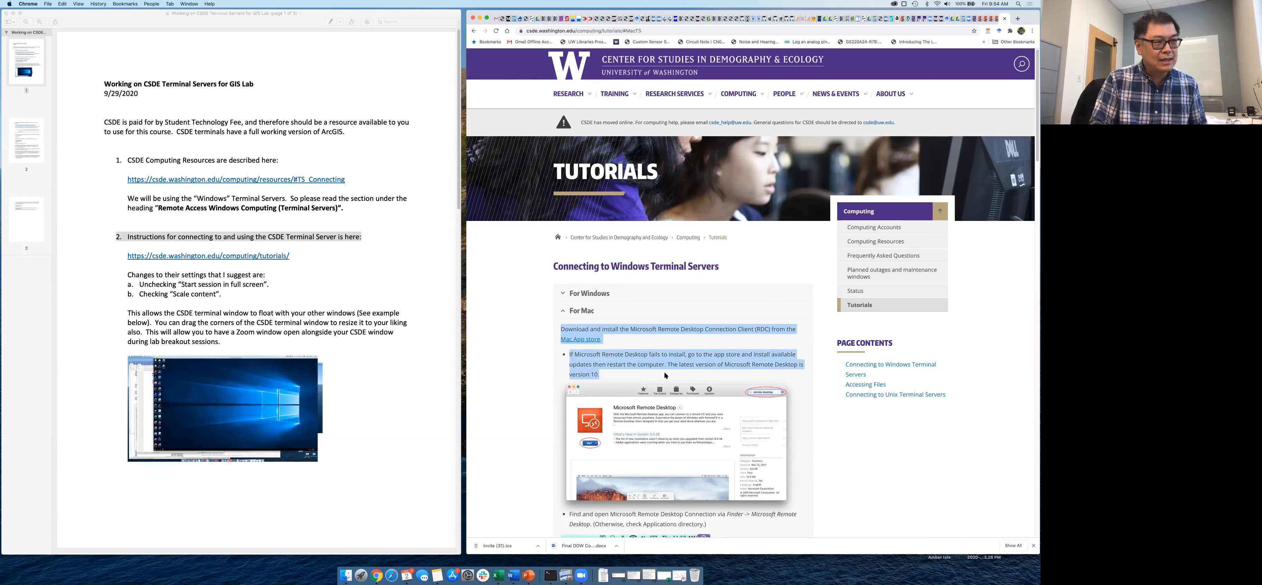
pyautogui.click(660, 422)
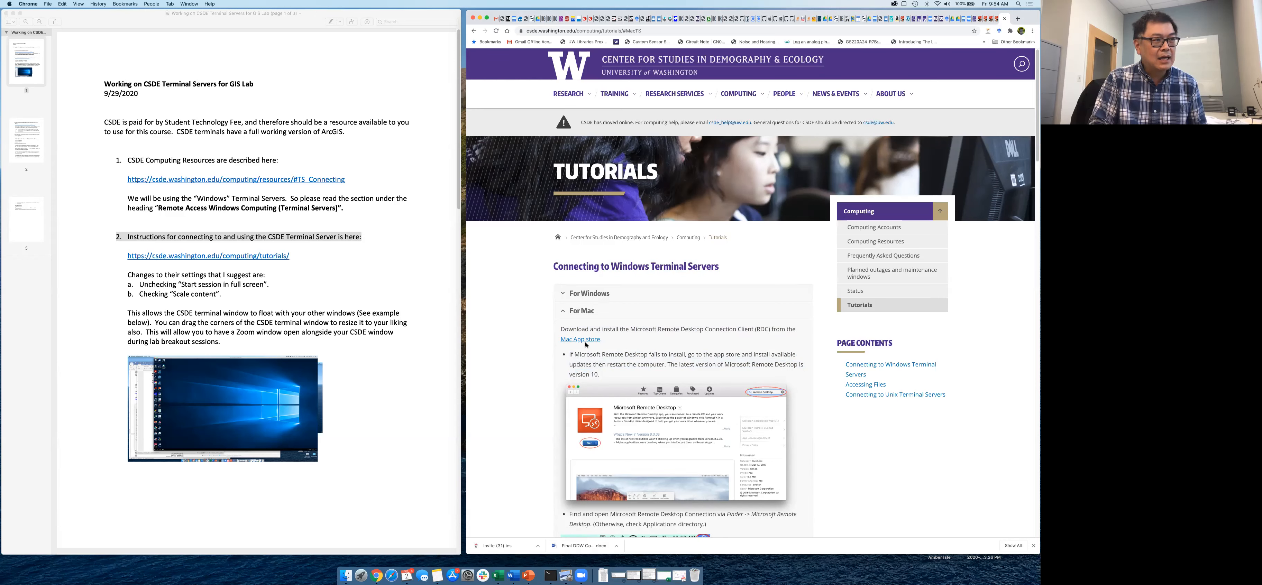
pyautogui.moveTo(631, 329); pyautogui.dragTo(771, 329)
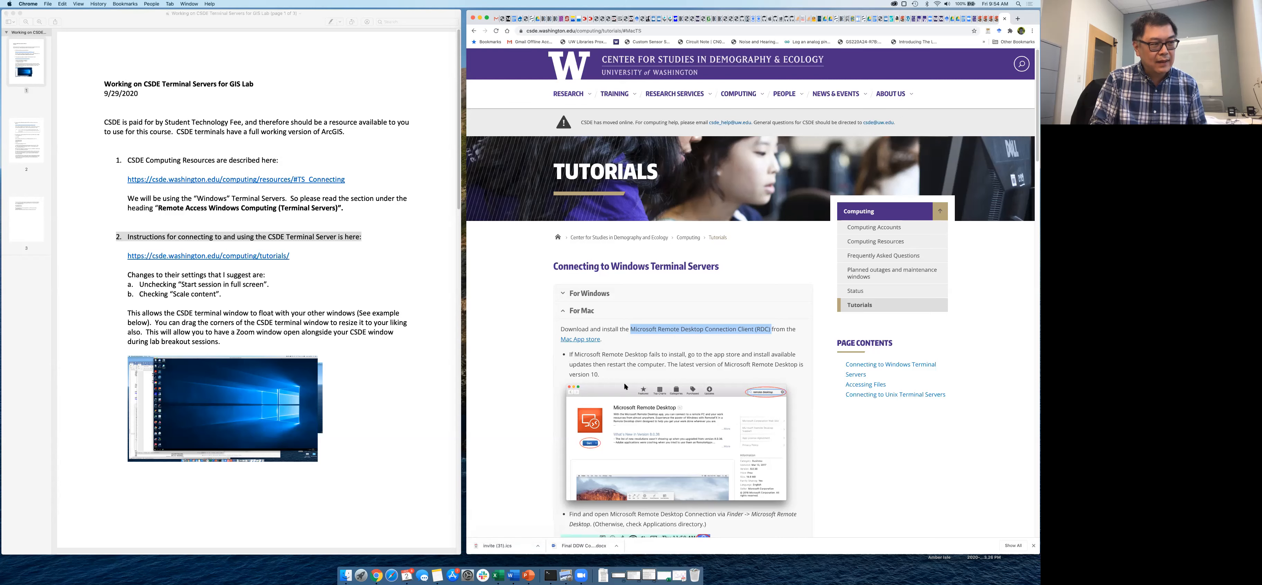
pyautogui.scroll(-1, 690, 409)
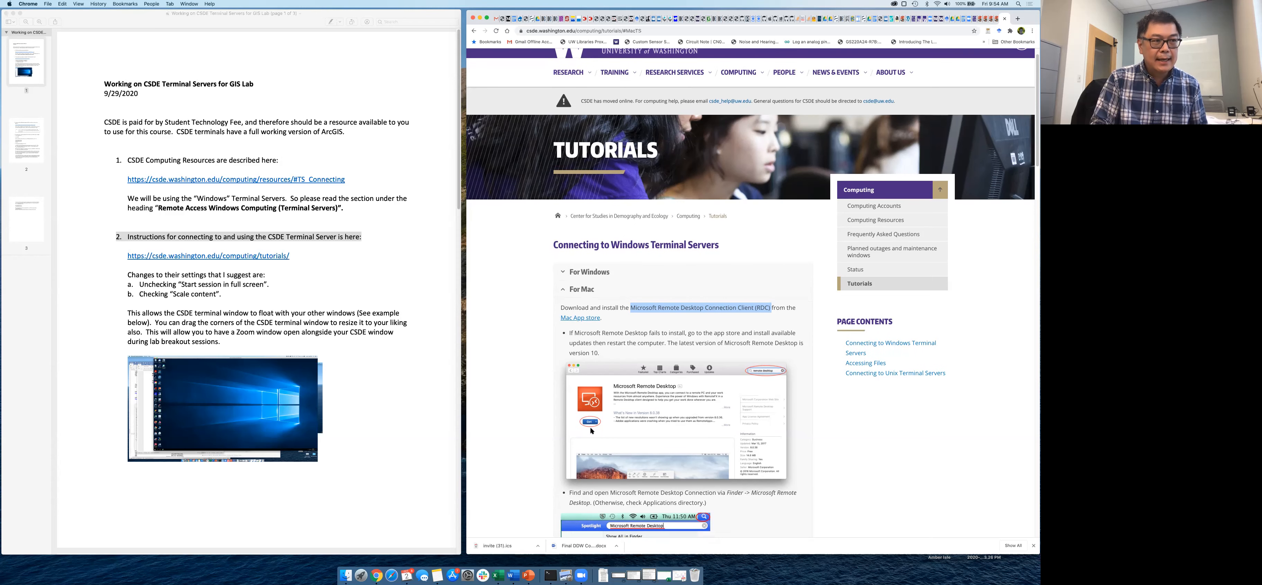
pyautogui.scroll(-3, 591, 431)
pyautogui.scroll(-5, 592, 431)
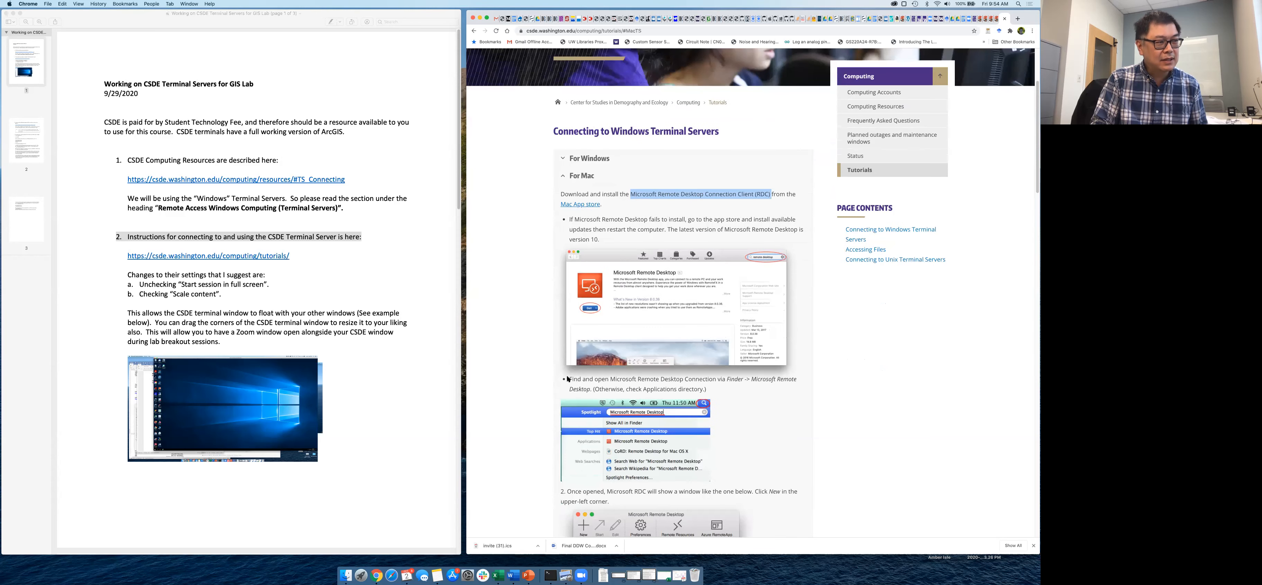
pyautogui.moveTo(568, 378); pyautogui.dragTo(707, 390)
pyautogui.click(728, 379)
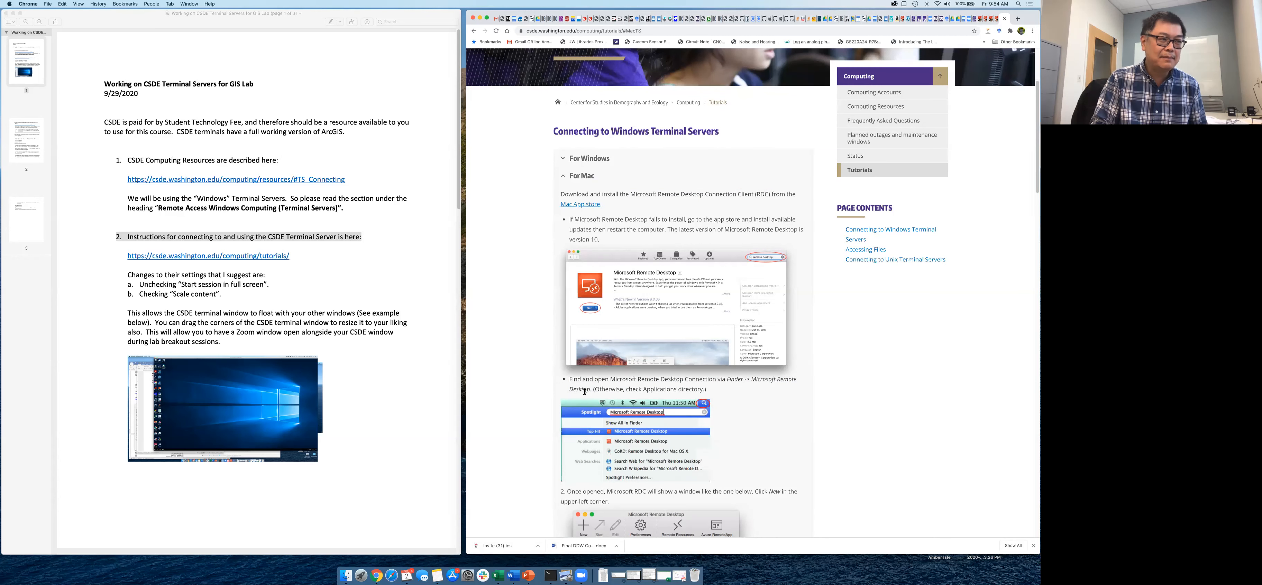
pyautogui.scroll(-2, 584, 391)
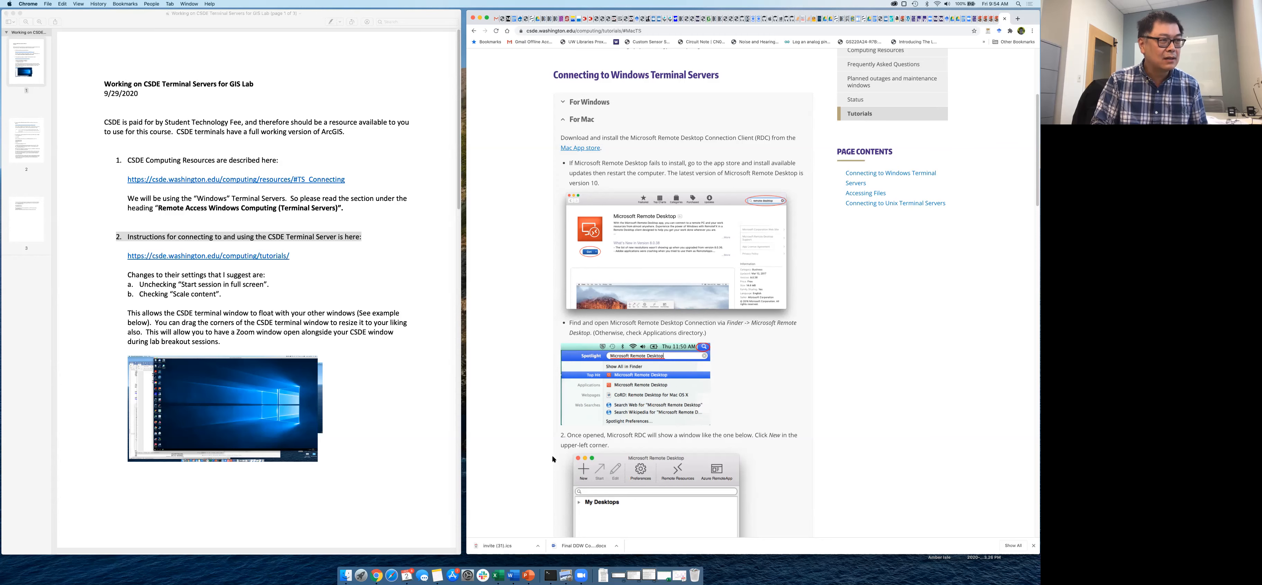
pyautogui.scroll(-1, 597, 434)
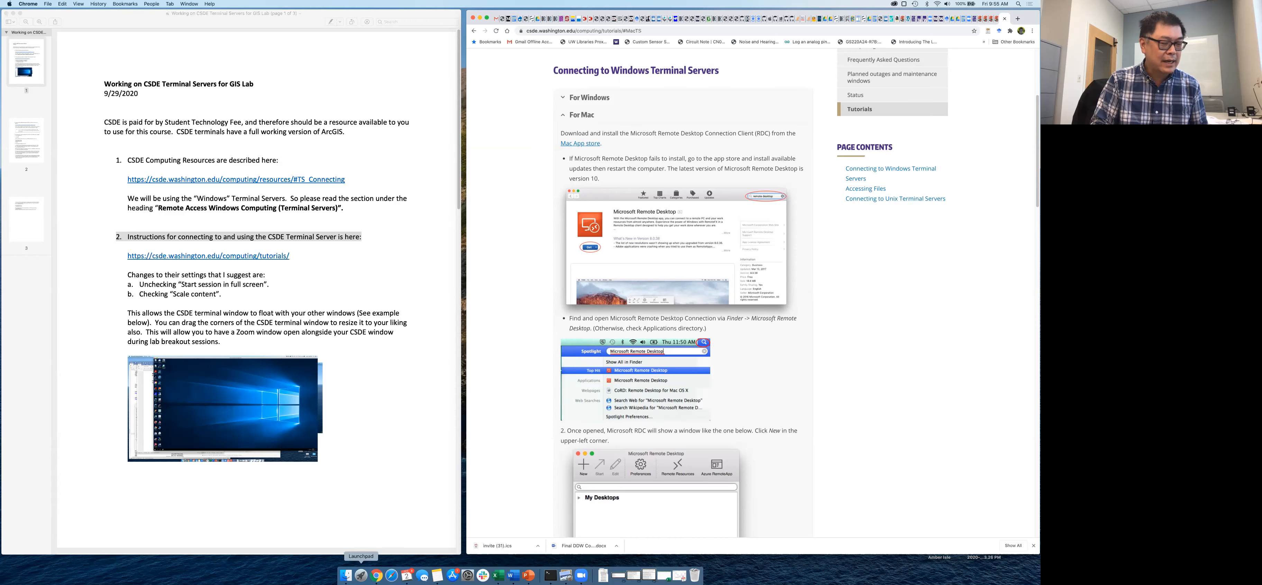
pyautogui.click(361, 576)
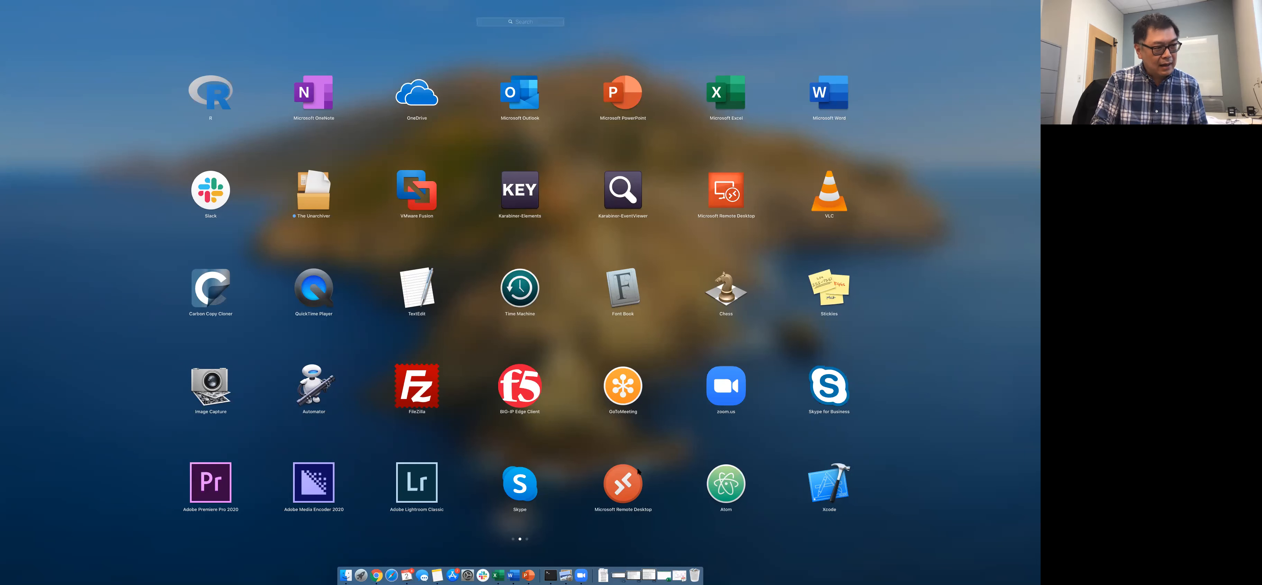
# Launch Microsoft Remote Desktop and move its window left, beside the tutorial page.
pyautogui.click(609, 495)
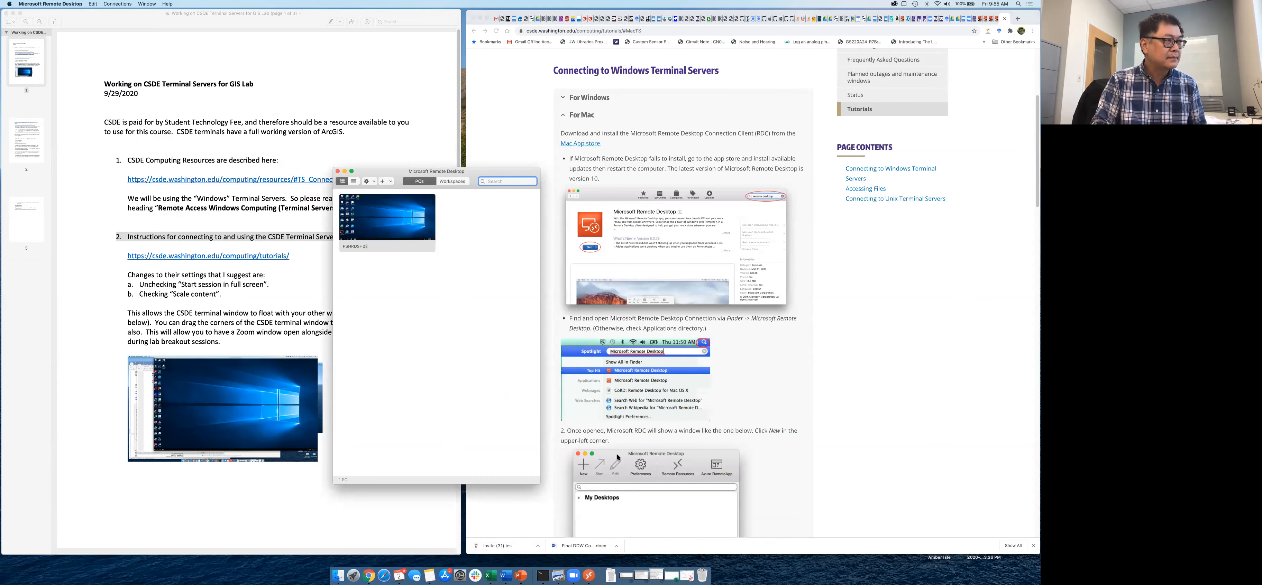
pyautogui.moveTo(482, 171)
pyautogui.mouseDown()
pyautogui.moveTo(490, 147)
pyautogui.moveTo(464, 166)
pyautogui.mouseUp()
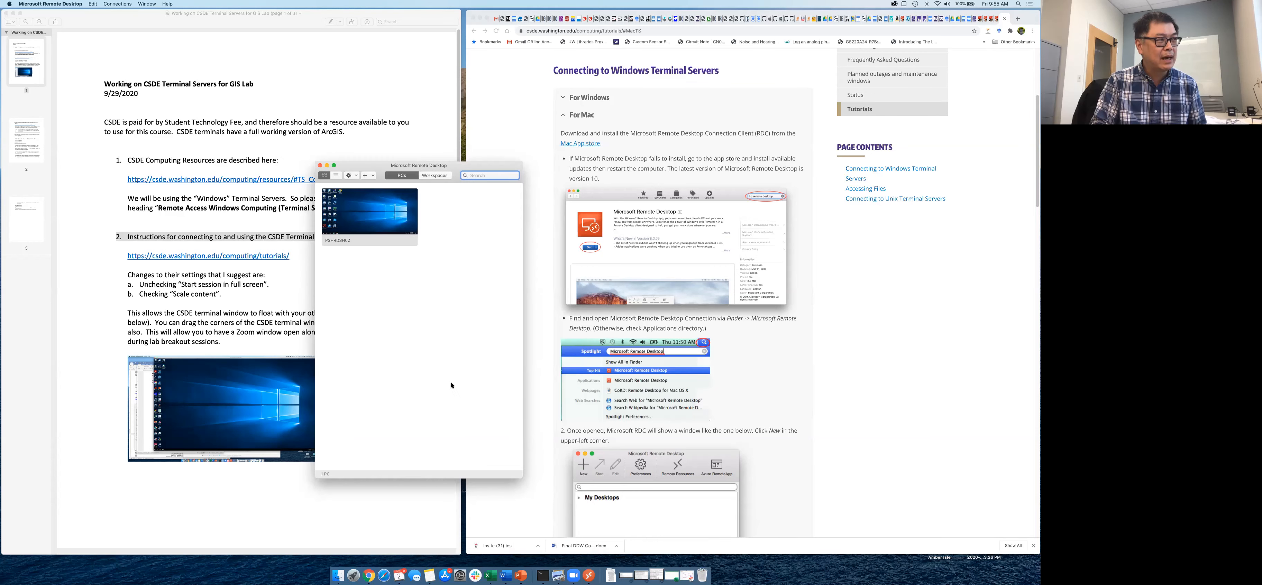
pyautogui.moveTo(370, 186)
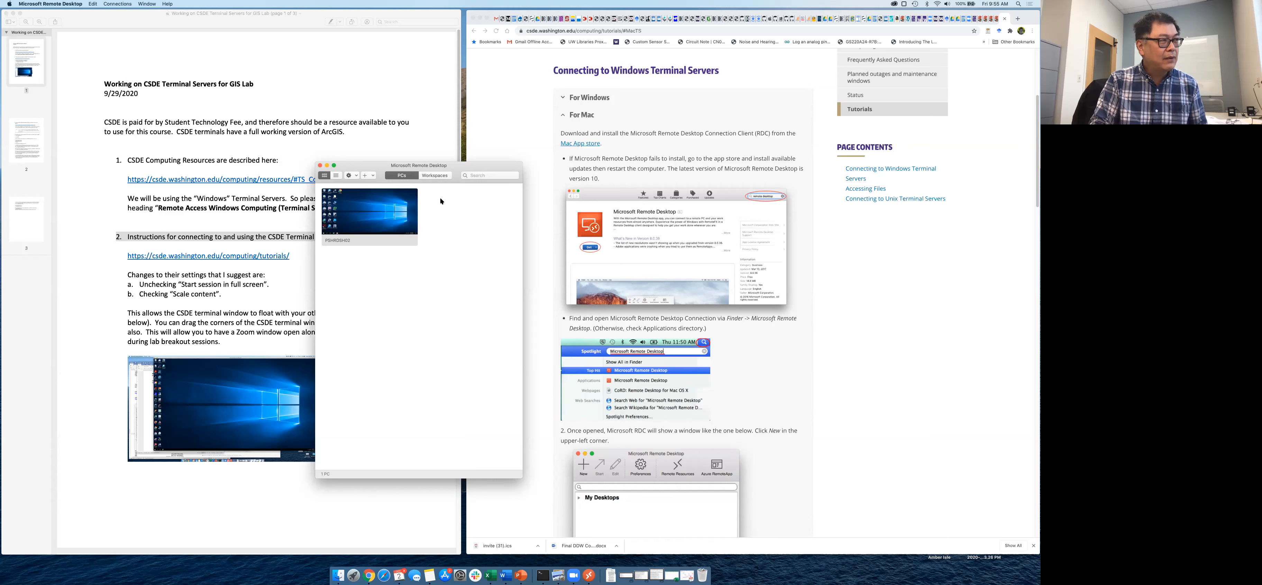
pyautogui.moveTo(460, 167); pyautogui.dragTo(401, 194)
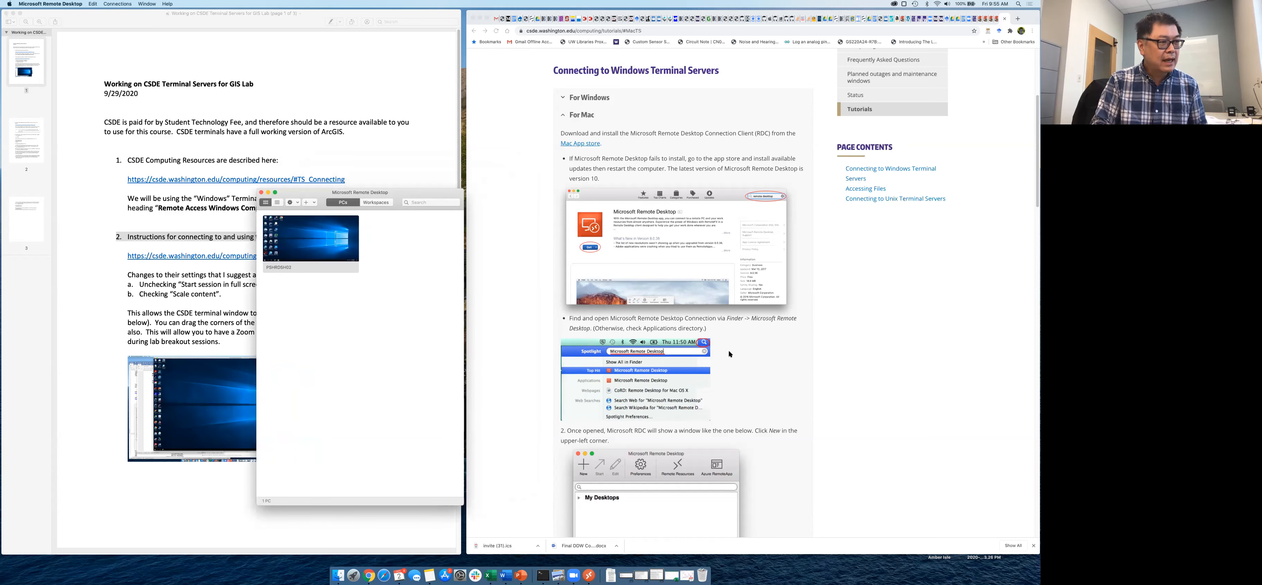
# Scroll the tutorial down to step 3's connection details and Edit Remote Desktops example.
pyautogui.scroll(-5, 591, 390)
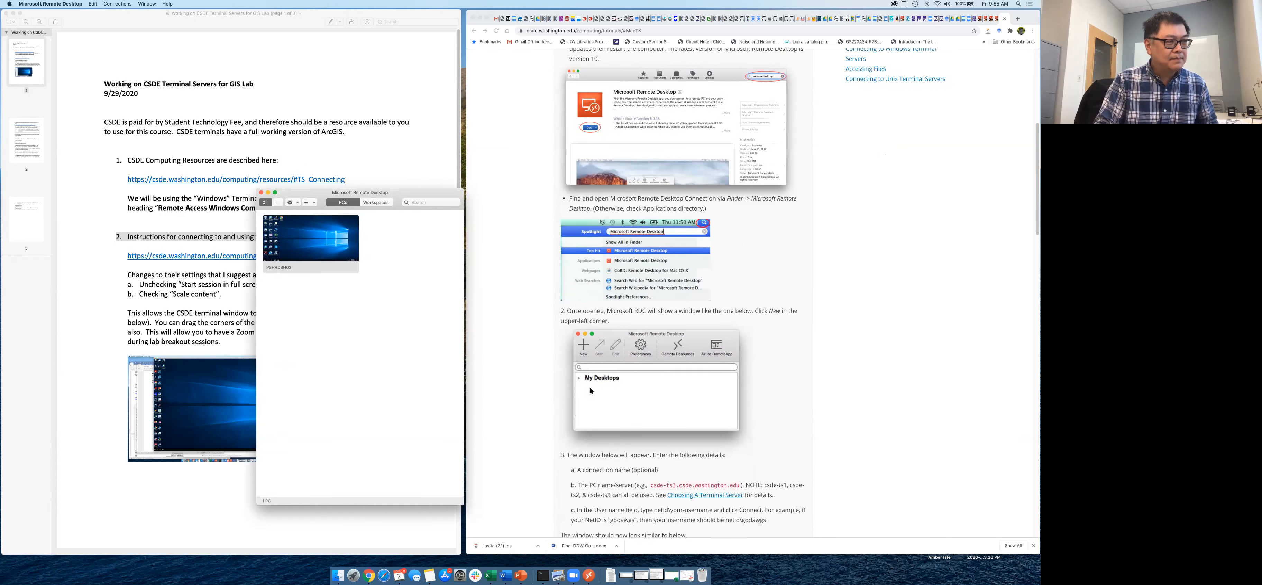
pyautogui.scroll(-5, 591, 390)
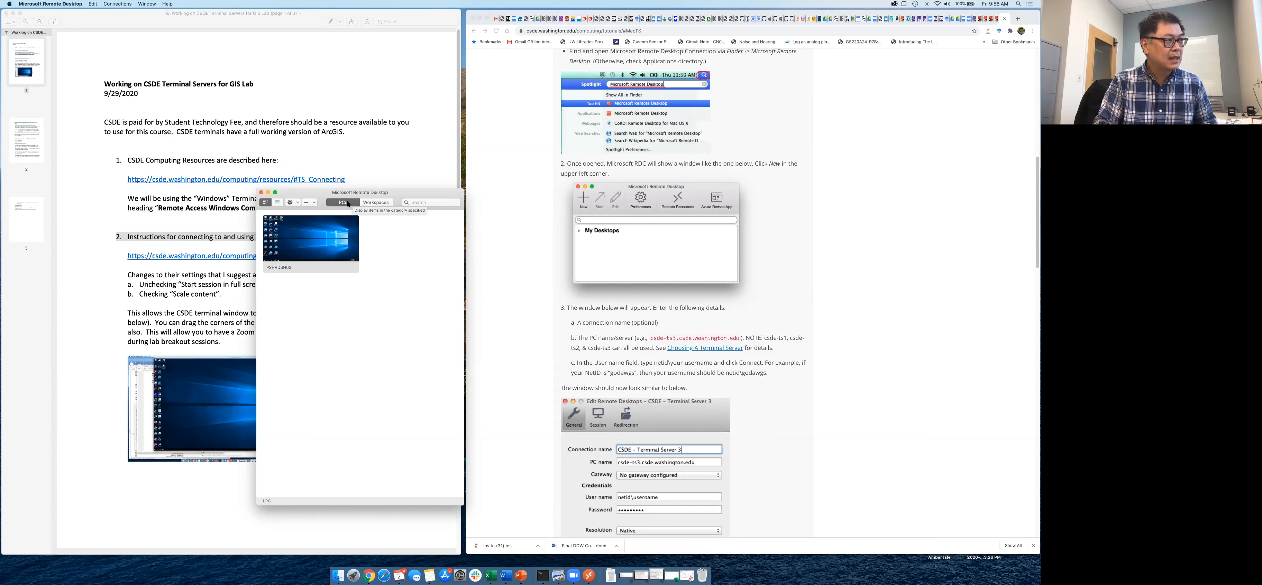
# Add a new PC named csde-ts1.csde.washington.edu, adapted from the tutorial's csde-ts3 example.
pyautogui.click(308, 202)
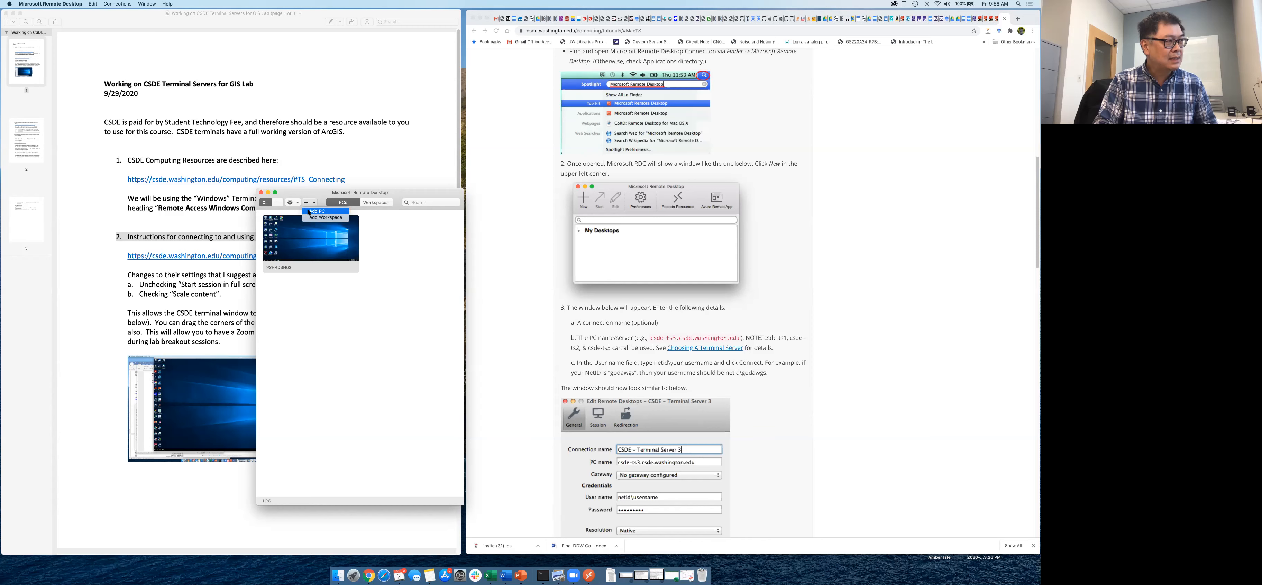
pyautogui.click(322, 211)
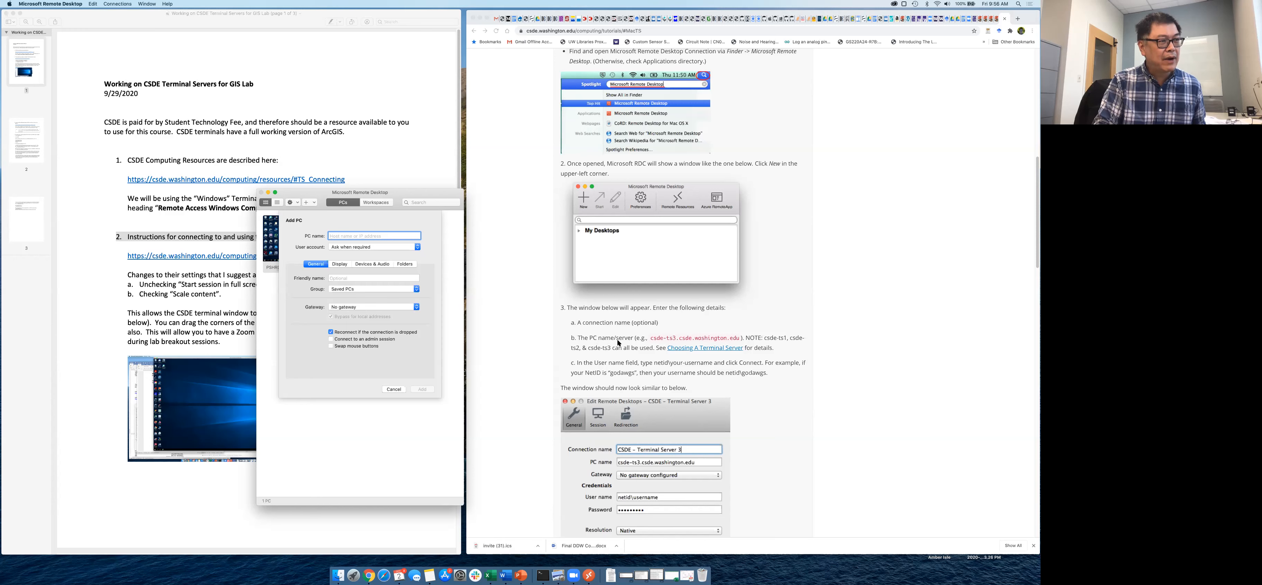
pyautogui.click(650, 338)
pyautogui.moveTo(650, 338); pyautogui.dragTo(744, 336)
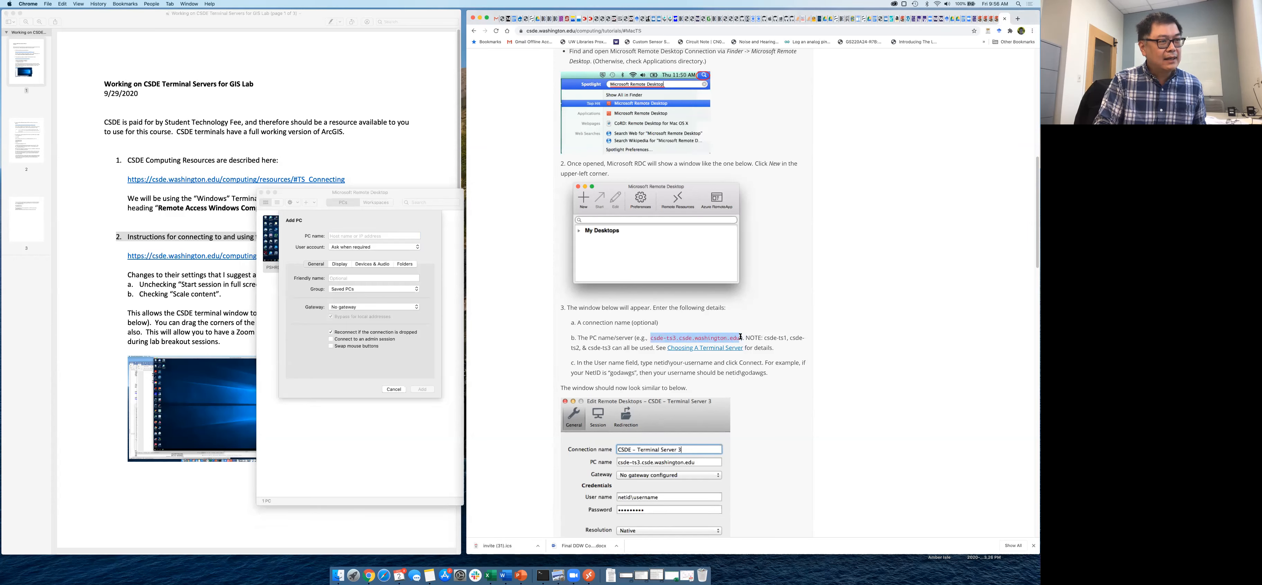
pyautogui.press('super+c')
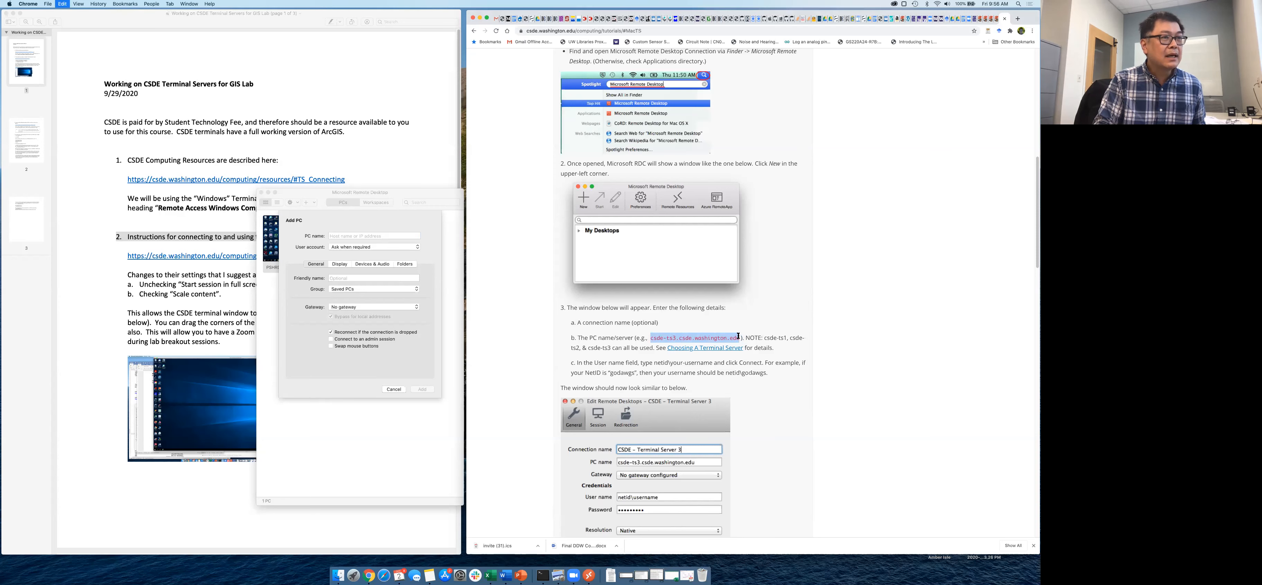
pyautogui.click(353, 237)
pyautogui.press('super+v')
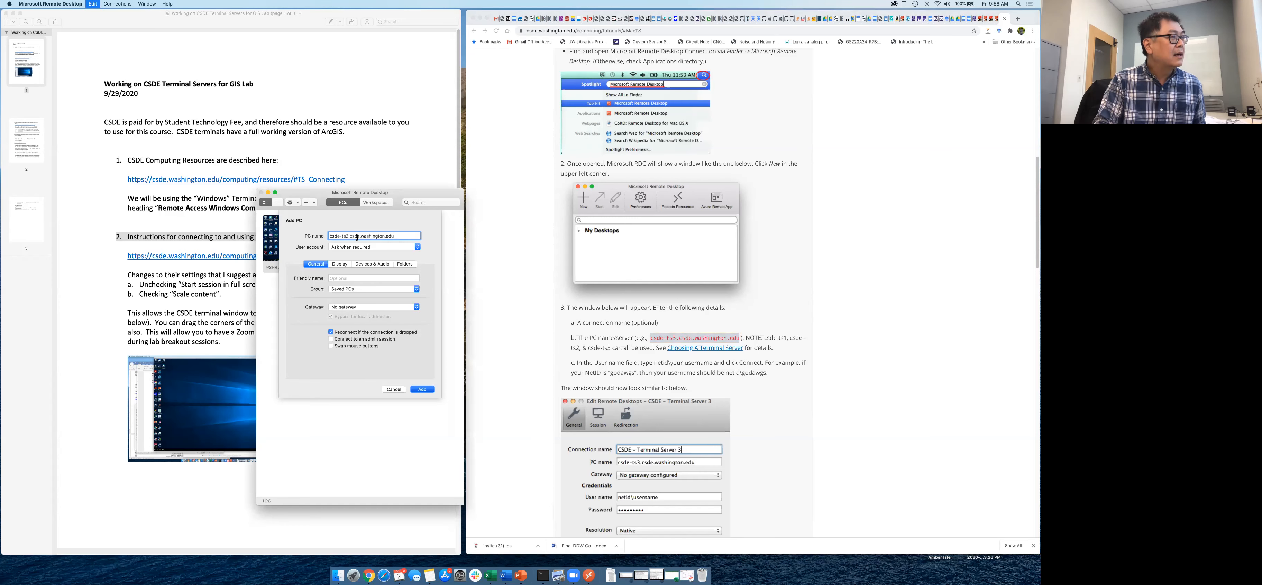
pyautogui.press('Delete')
pyautogui.write('1')
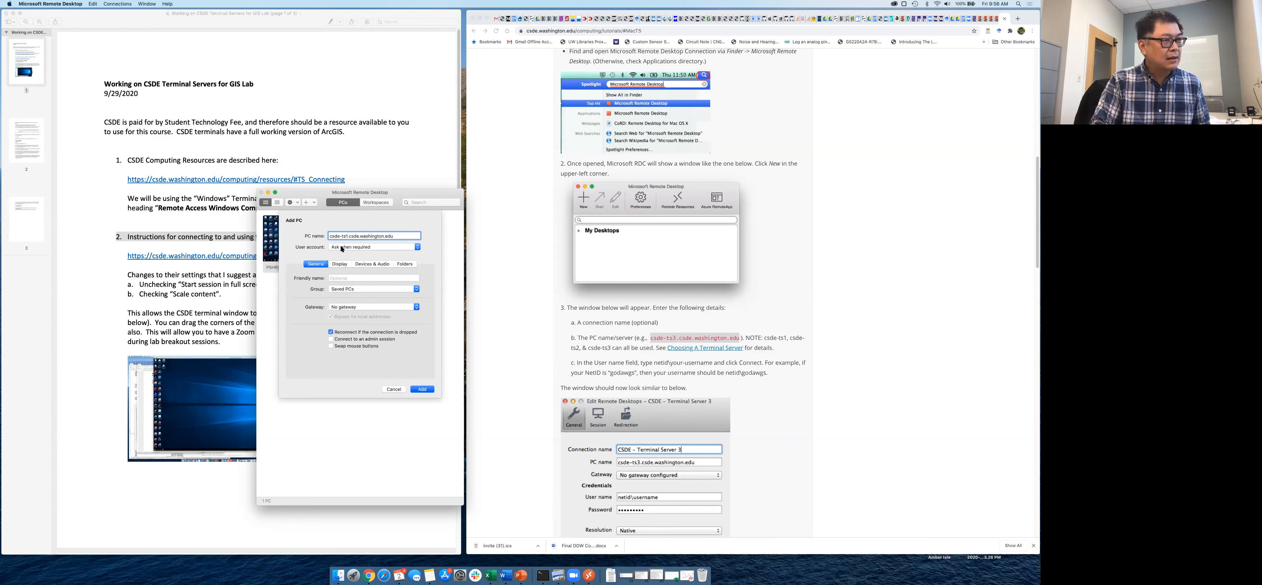
pyautogui.click(376, 252)
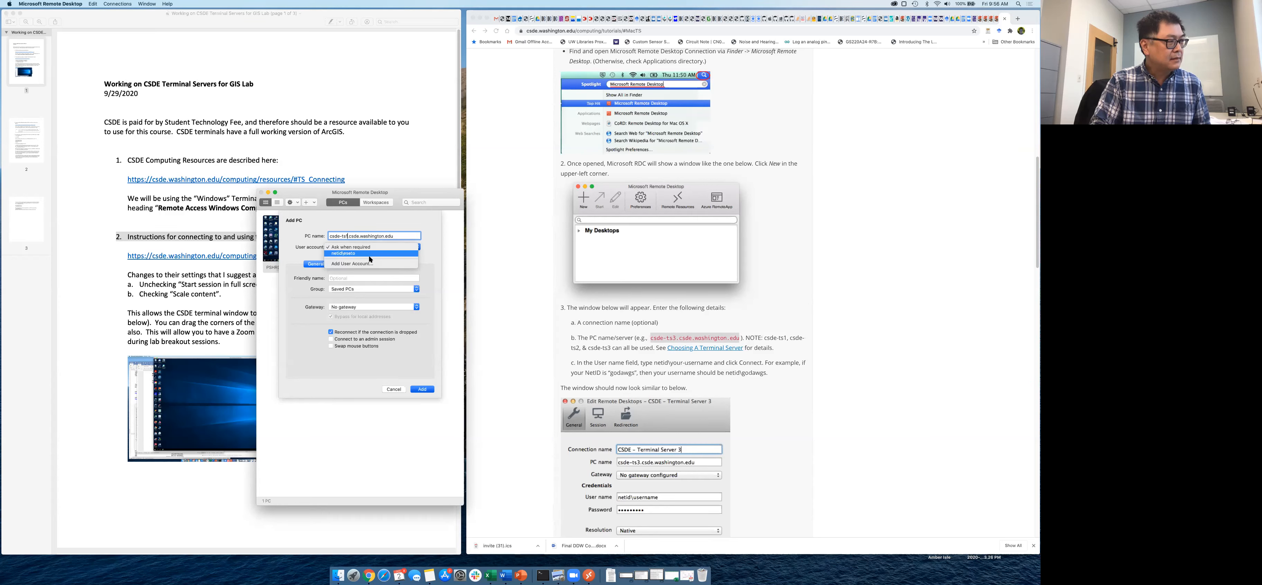
# Create a user account with the NetID username and password for the csde-ts1 connection.
pyautogui.click(369, 265)
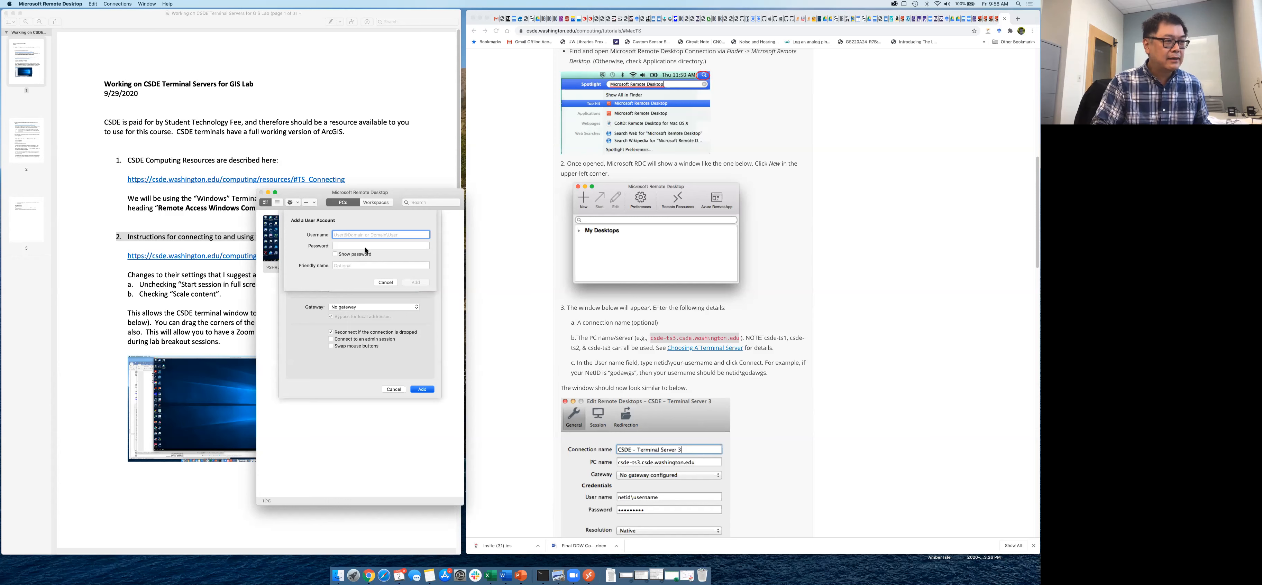
pyautogui.scroll(-5, 639, 504)
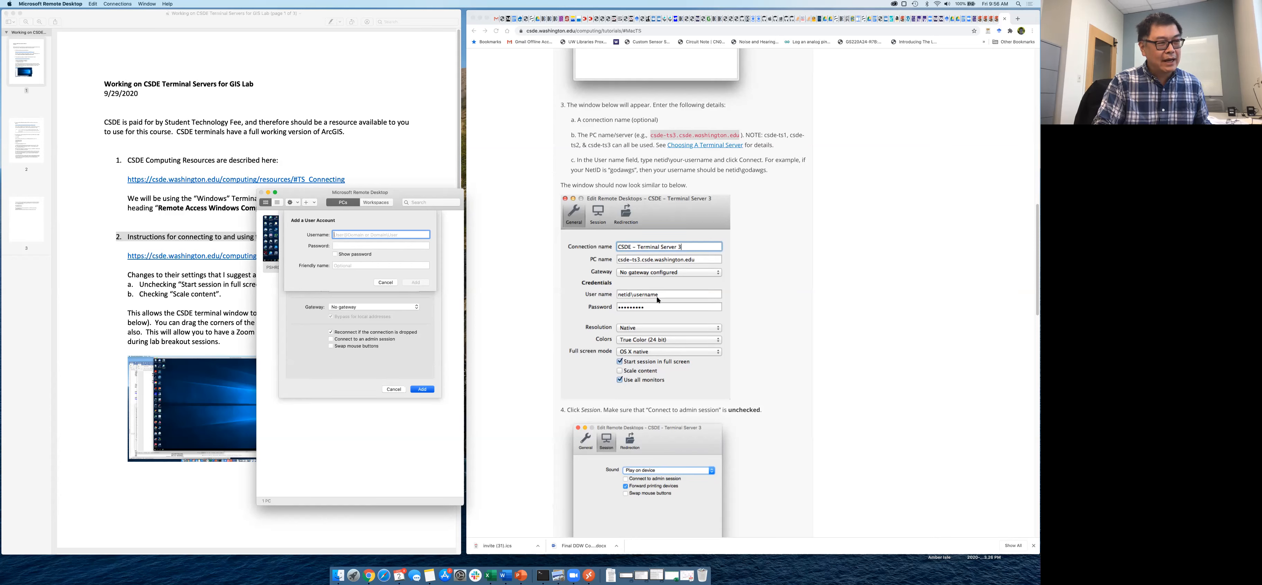
pyautogui.write('netid')
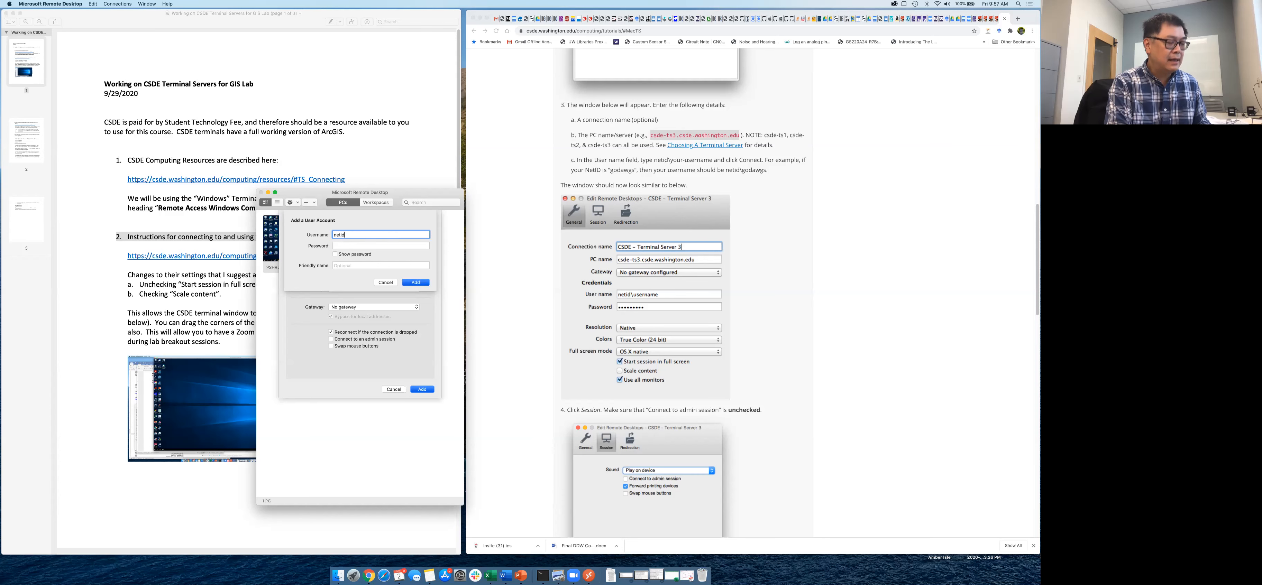
pyautogui.write('\\eseto')
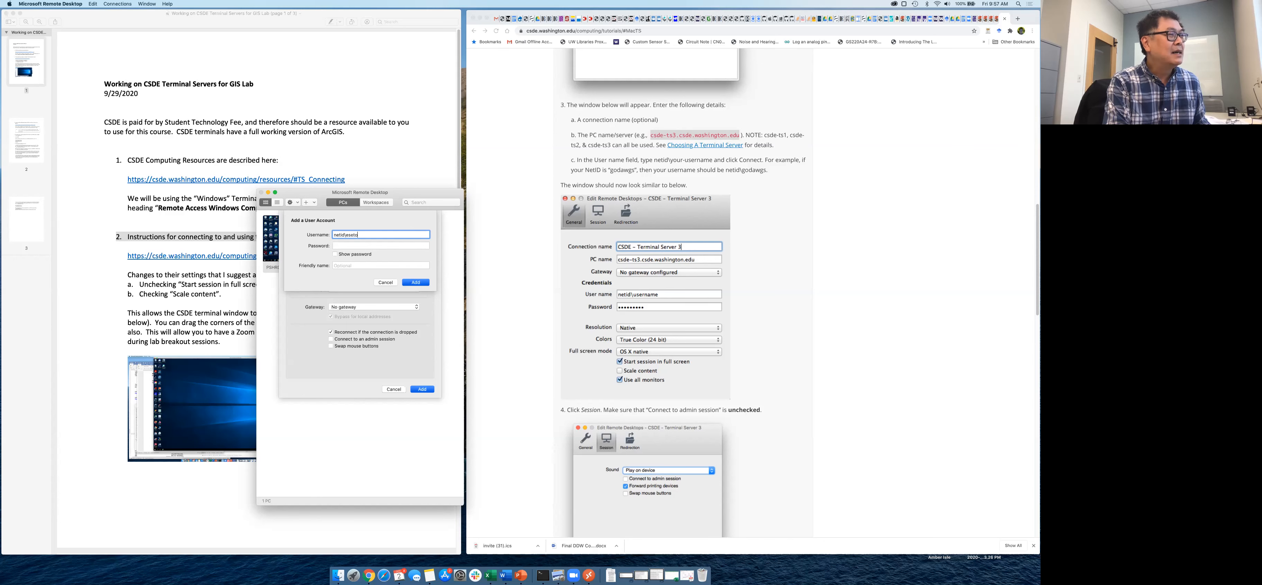
pyautogui.press('Tab')
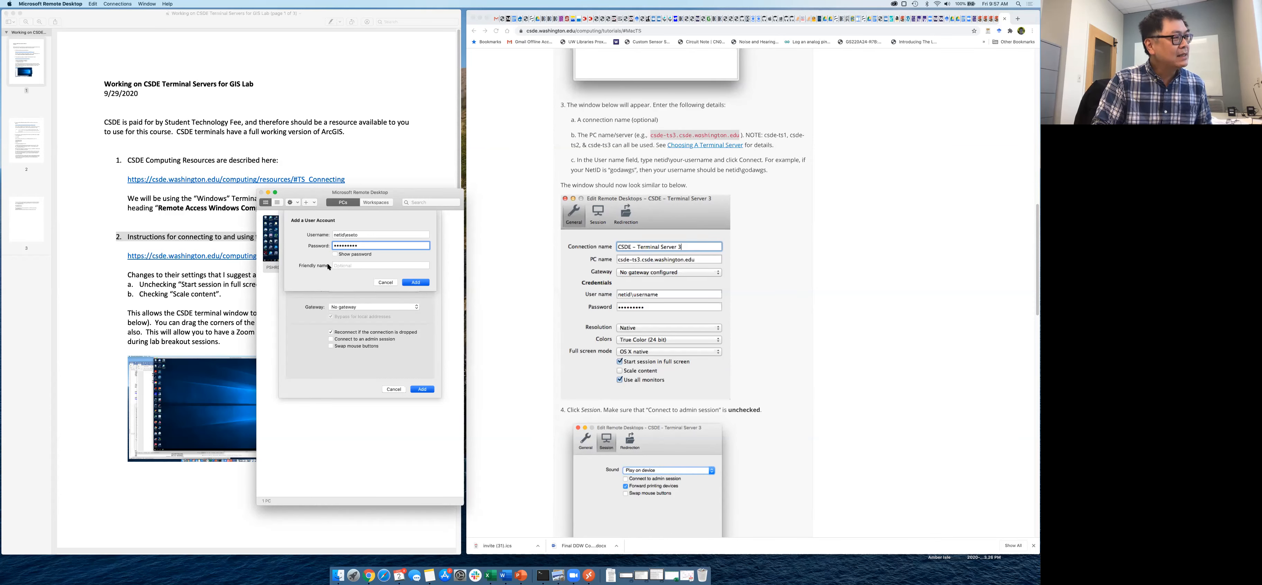
pyautogui.click(416, 283)
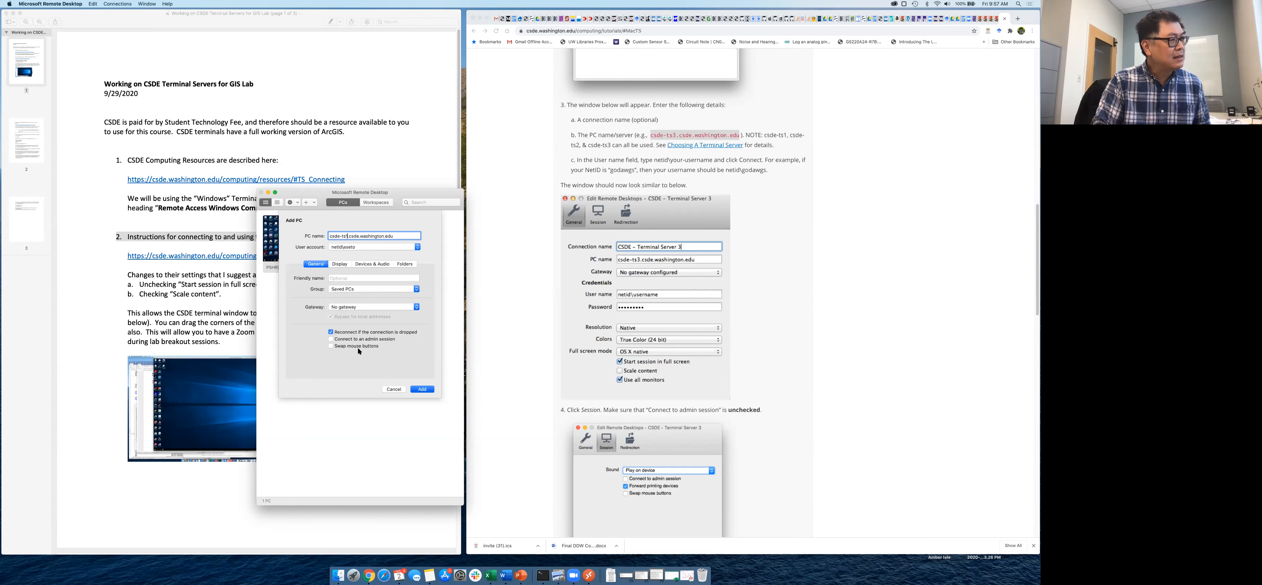
# Make the resolution update on window resize, review Devices & Audio and Folders, and save the PC.
pyautogui.click(340, 265)
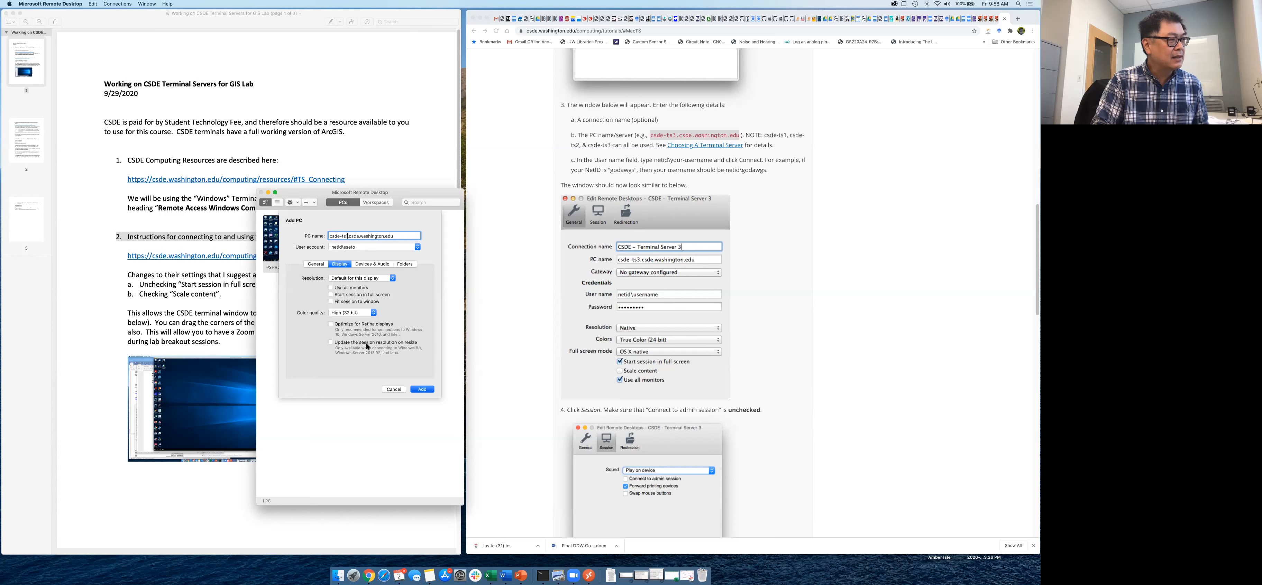
pyautogui.click(329, 343)
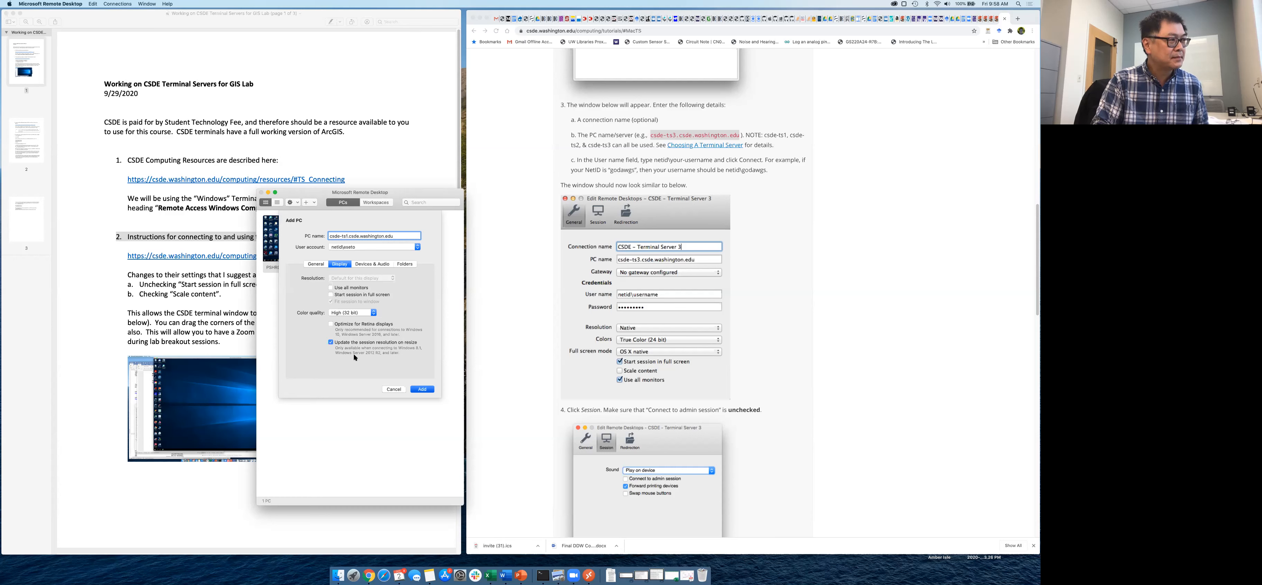
pyautogui.click(369, 265)
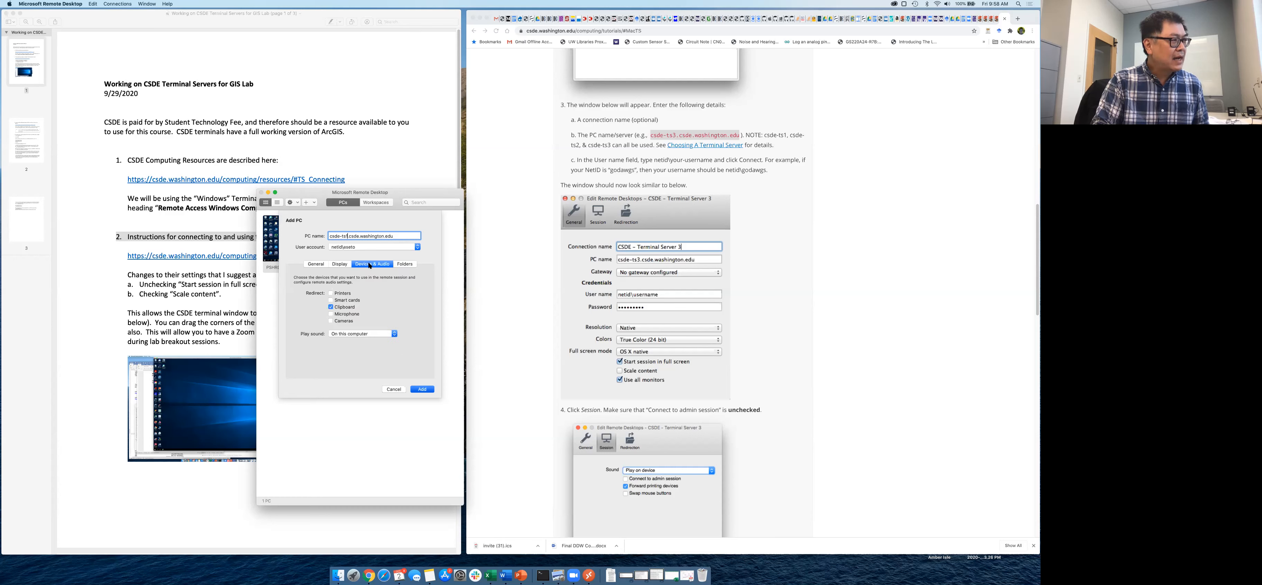
pyautogui.click(406, 265)
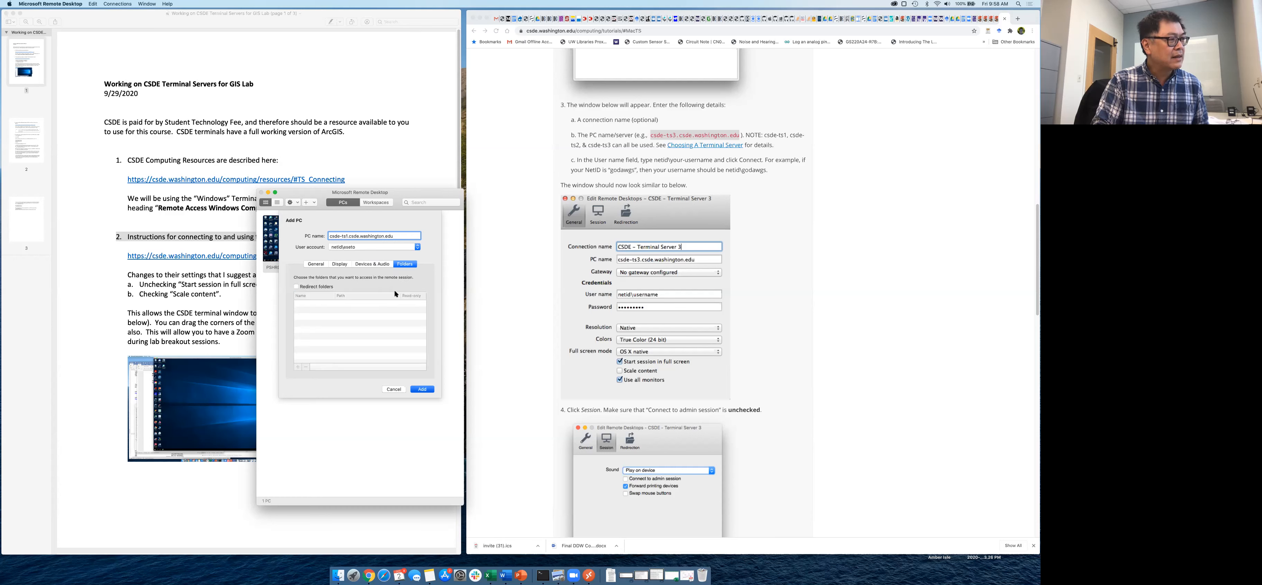
pyautogui.click(422, 389)
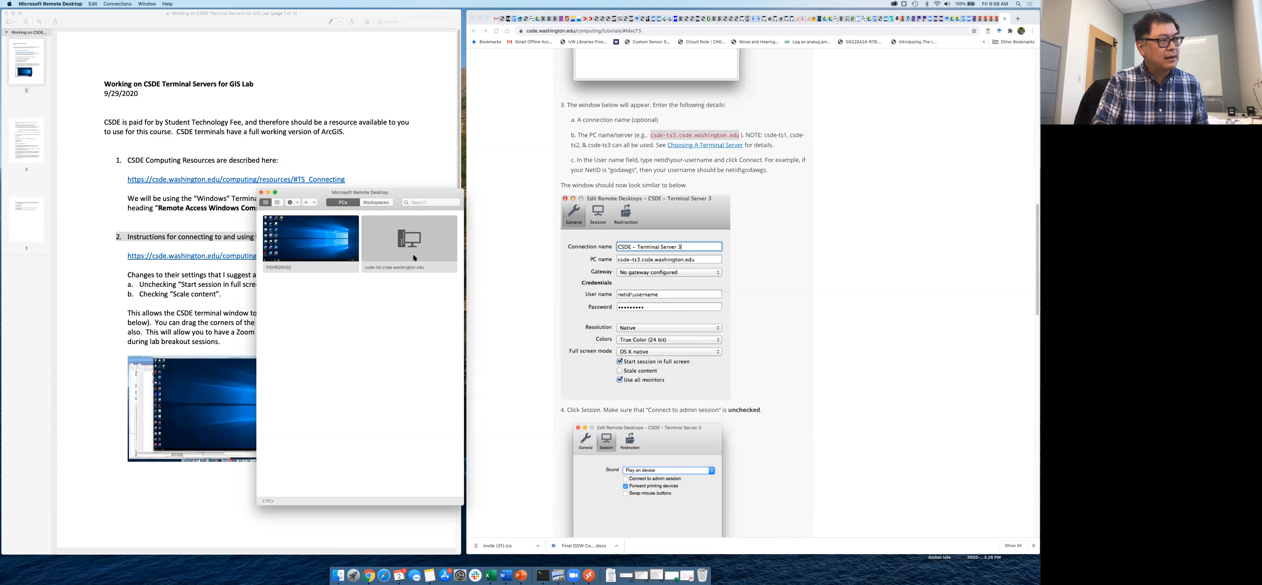
# Connect to csde-ts1, then shrink the session window and move it to the right.
pyautogui.doubleClick(414, 242)
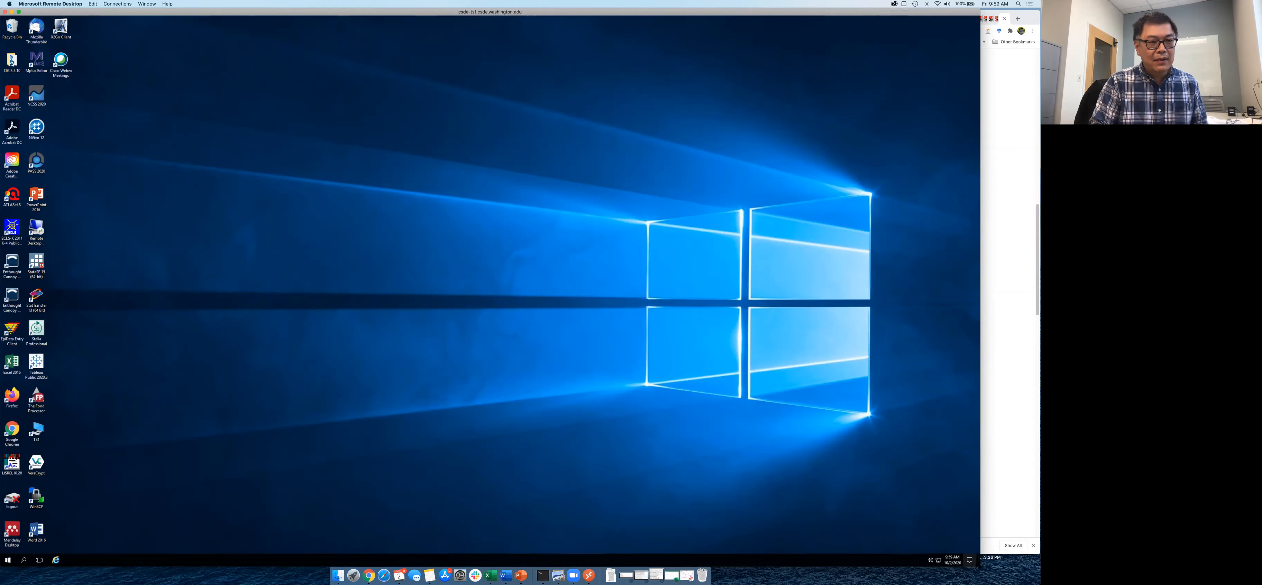
pyautogui.moveTo(978, 568); pyautogui.dragTo(519, 309)
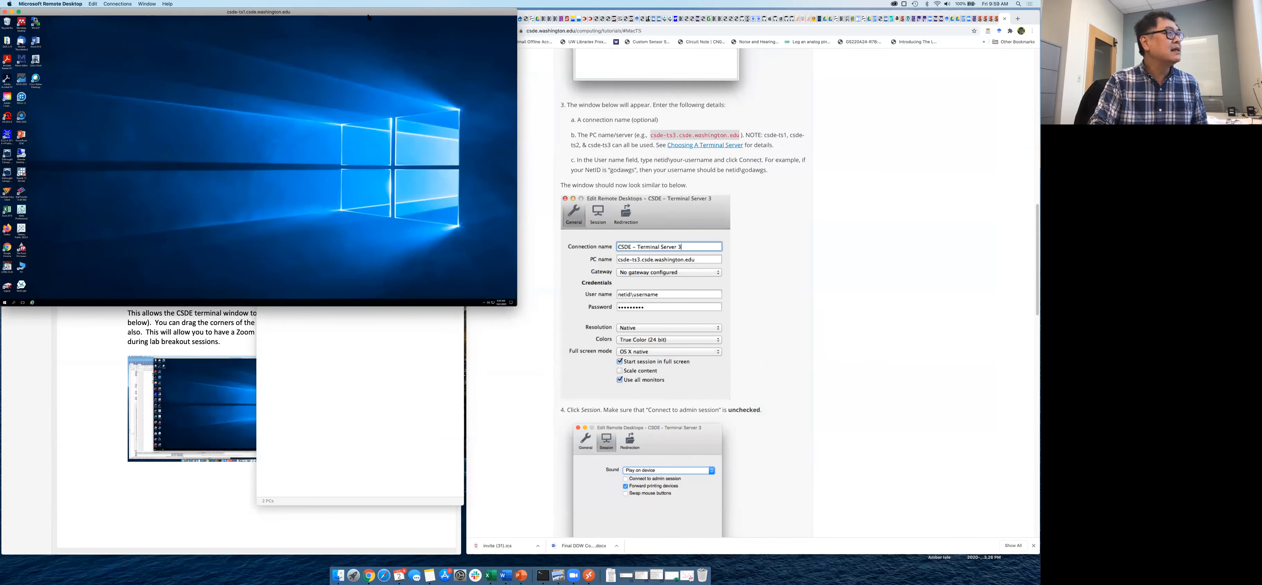
pyautogui.moveTo(368, 18); pyautogui.dragTo(890, 76)
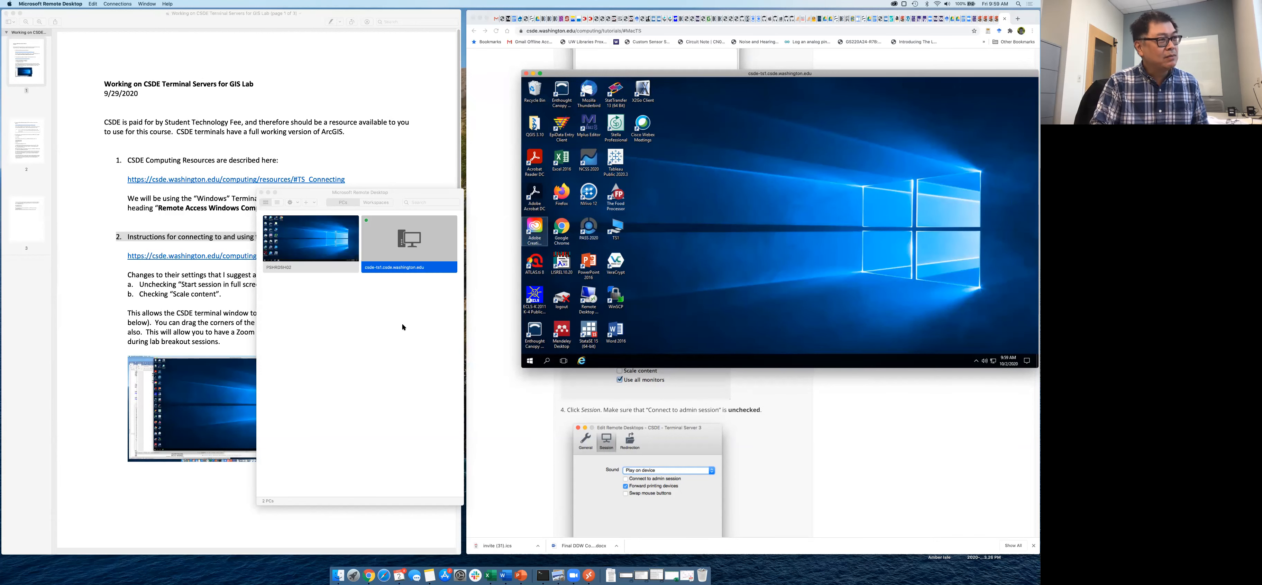
pyautogui.moveTo(564, 73)
pyautogui.mouseDown()
pyautogui.moveTo(109, 98)
pyautogui.moveTo(548, 79)
pyautogui.mouseUp()
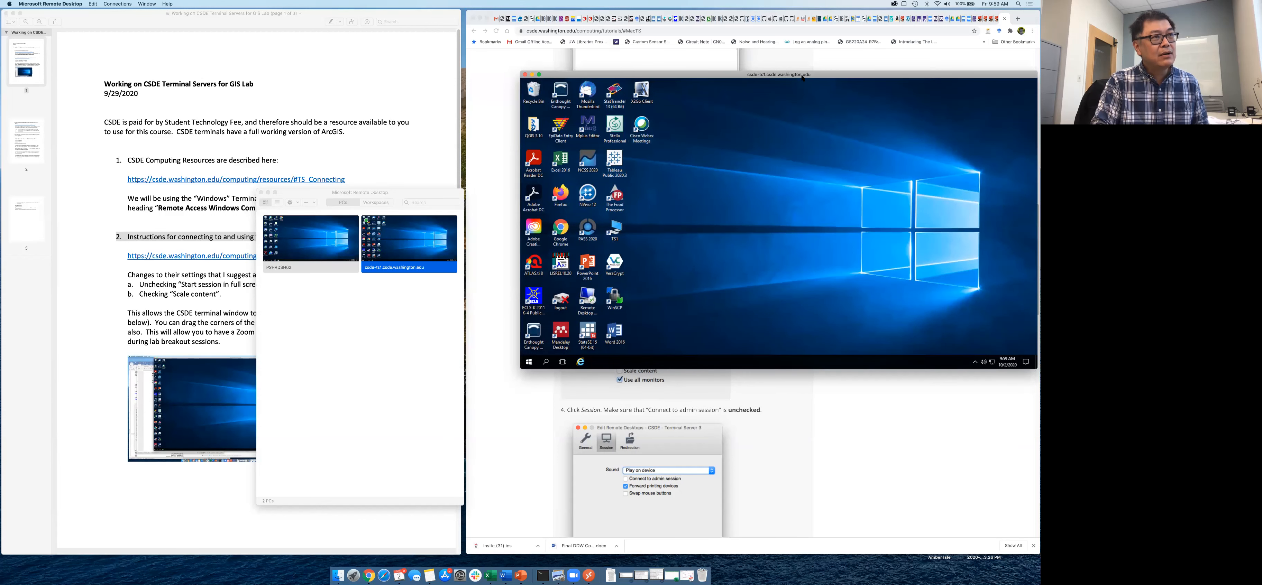
pyautogui.moveTo(803, 77); pyautogui.dragTo(802, 81)
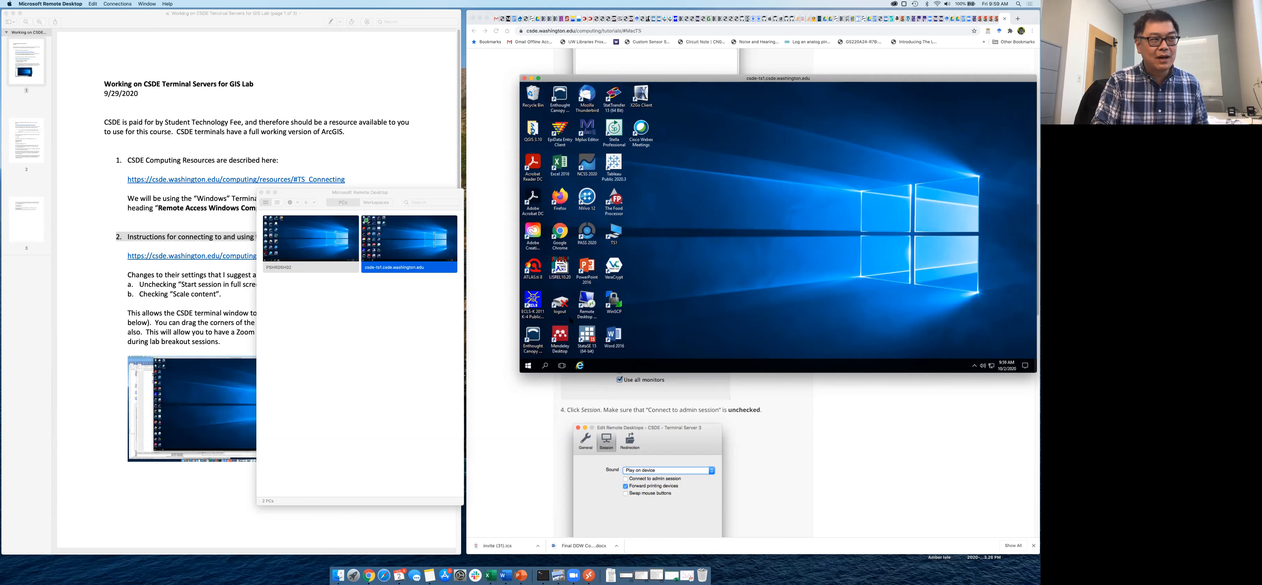
# Look through the ArcGIS program group in the remote Start menu, then return to the Preview handout.
pyautogui.click(529, 369)
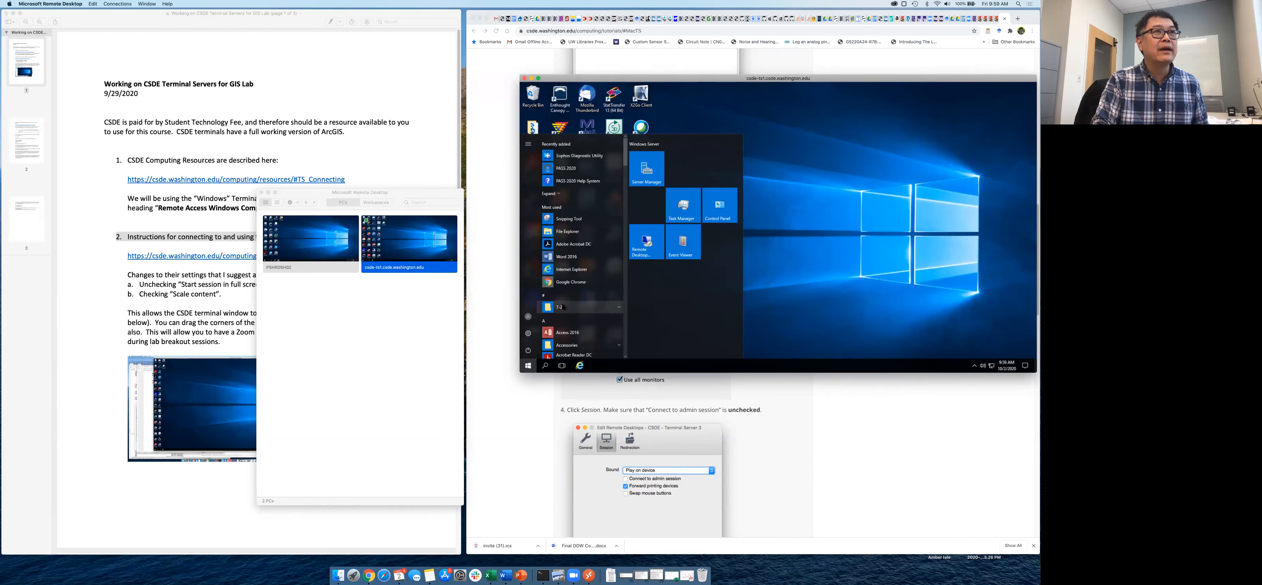
pyautogui.scroll(-5, 583, 304)
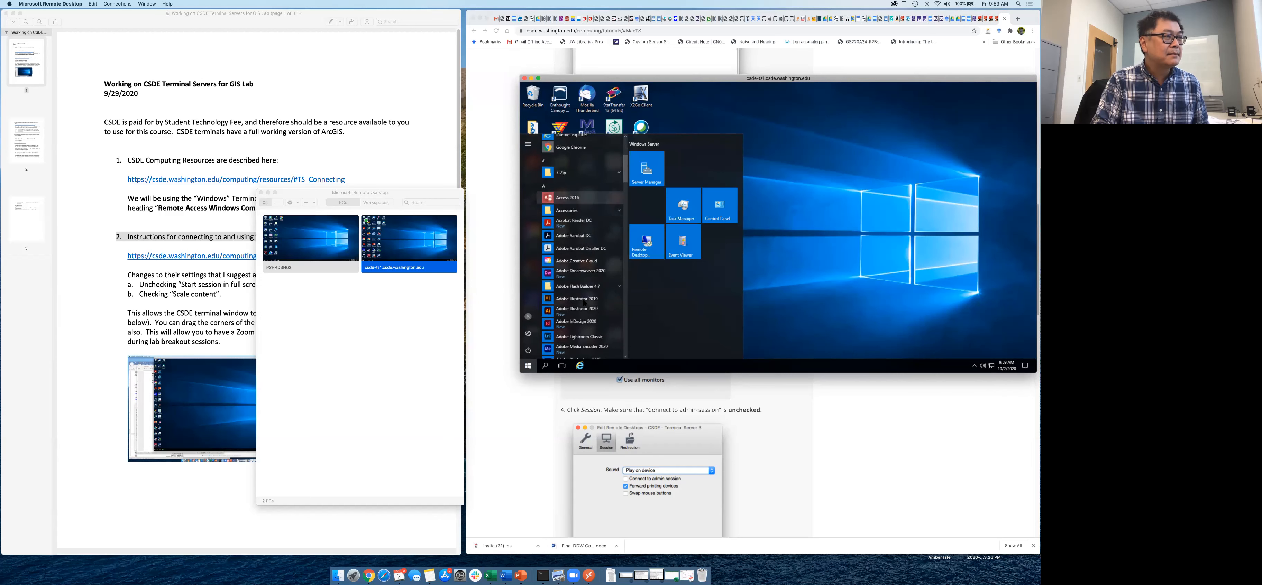
pyautogui.scroll(-5, 585, 275)
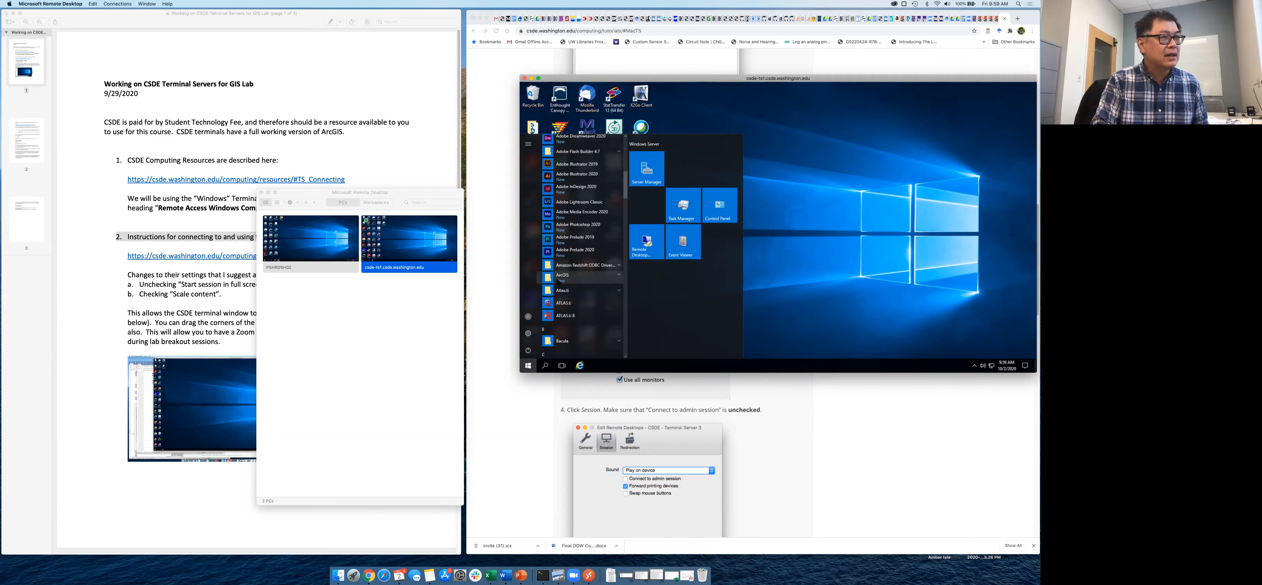
pyautogui.click(617, 278)
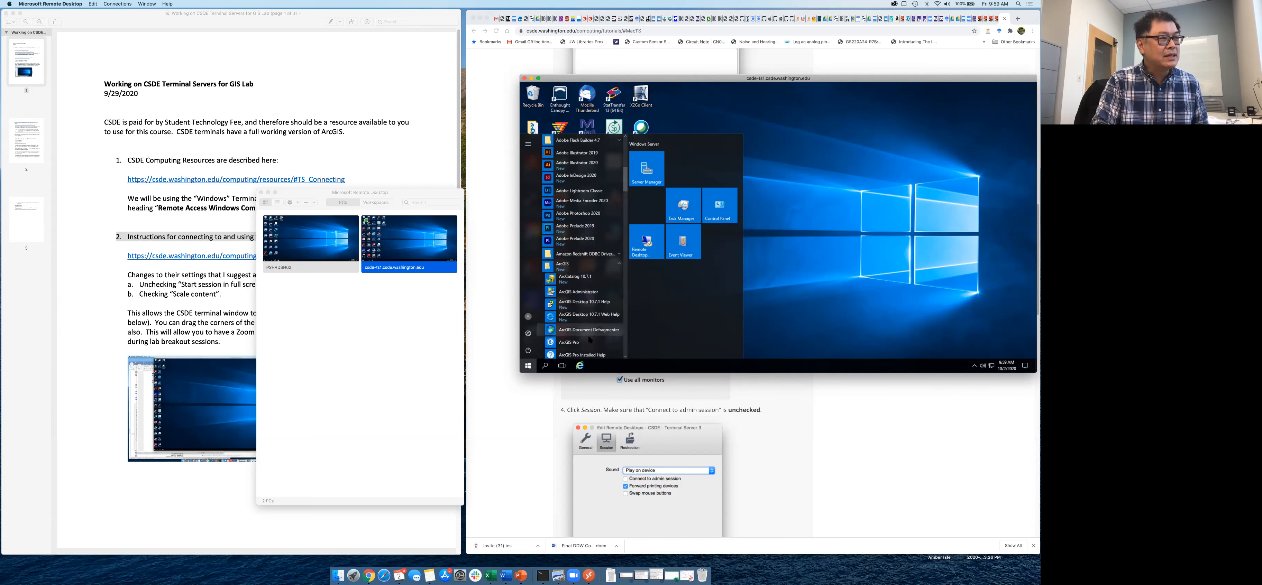
pyautogui.scroll(-1, 582, 299)
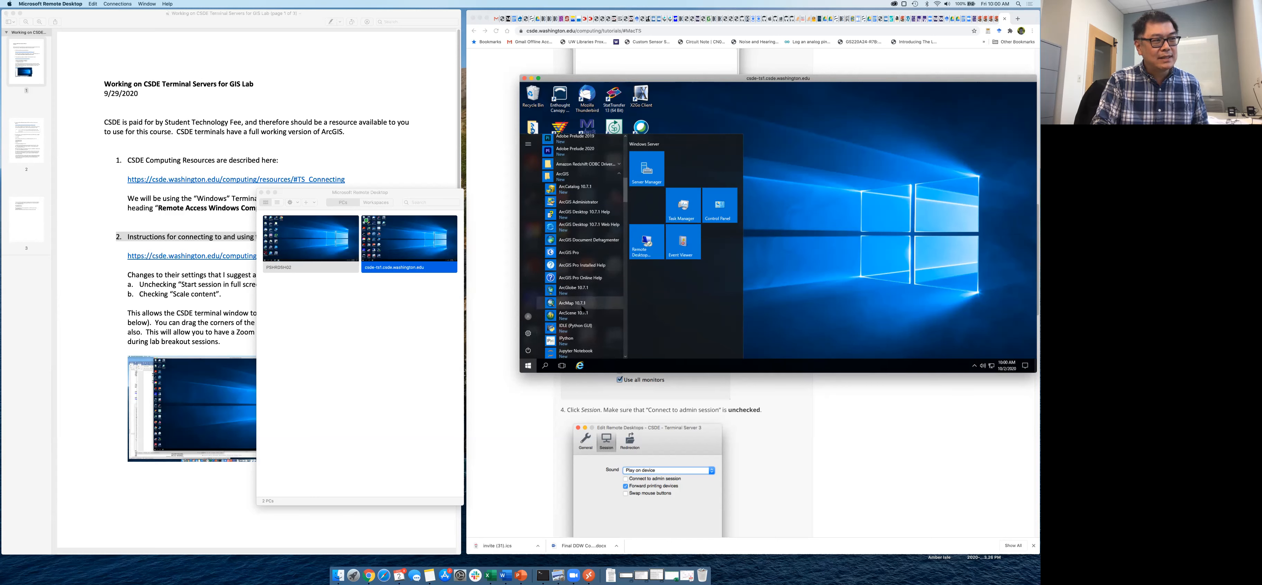
pyautogui.click(875, 286)
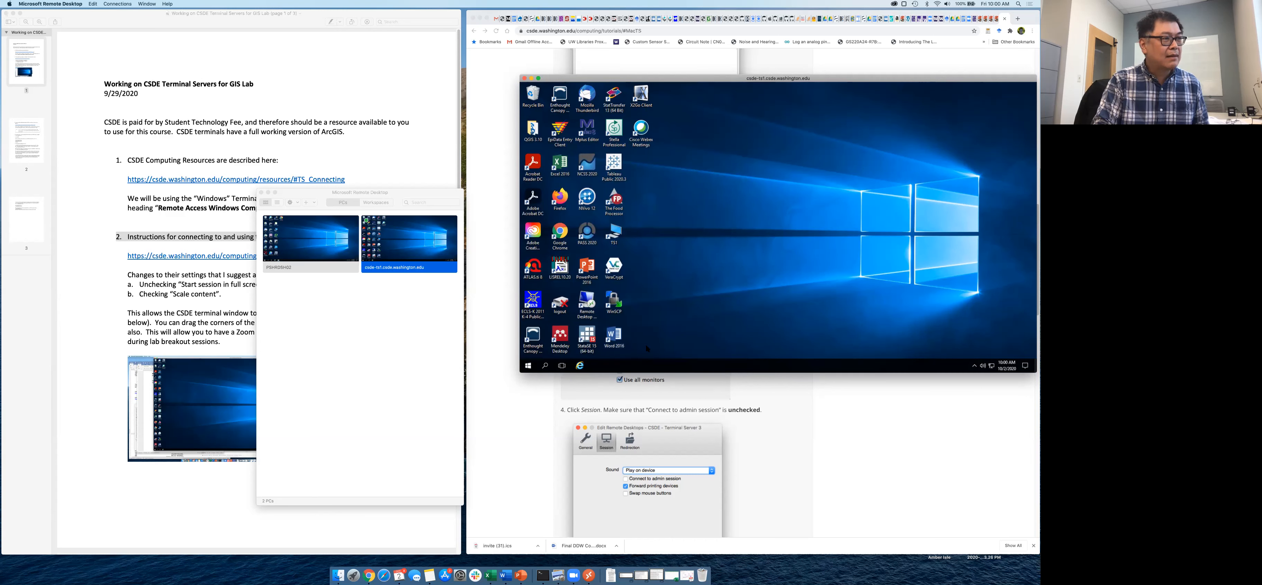
pyautogui.click(266, 335)
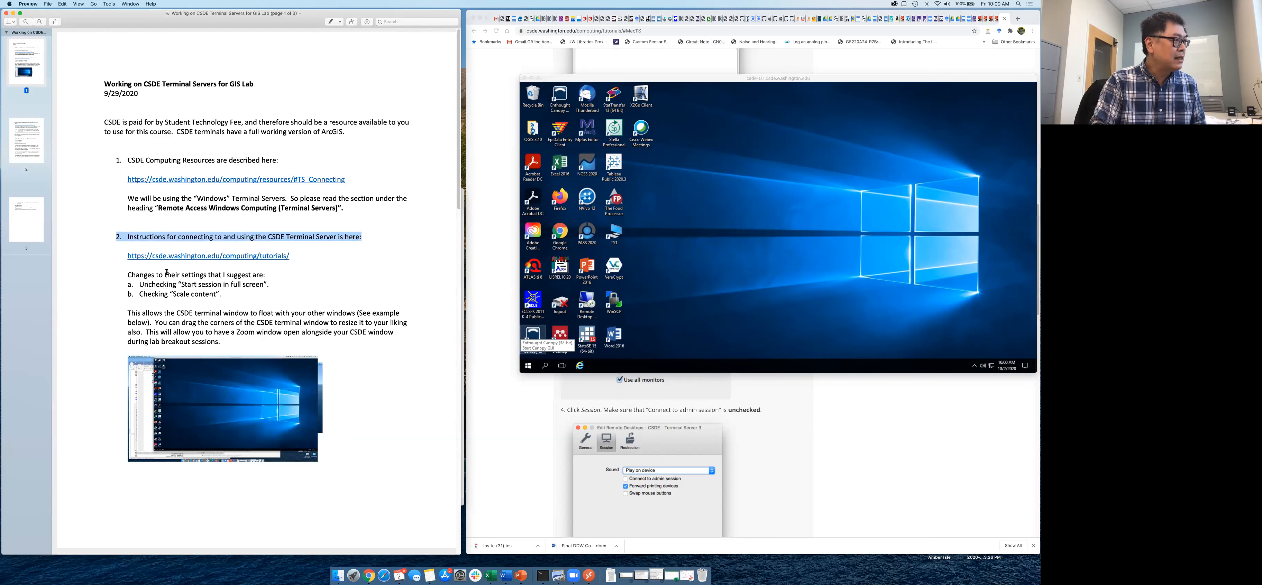
# Scroll the handout to section 3 on the H drive and launch File Explorer remotely.
pyautogui.scroll(-5, 268, 314)
pyautogui.scroll(-7, 176, 298)
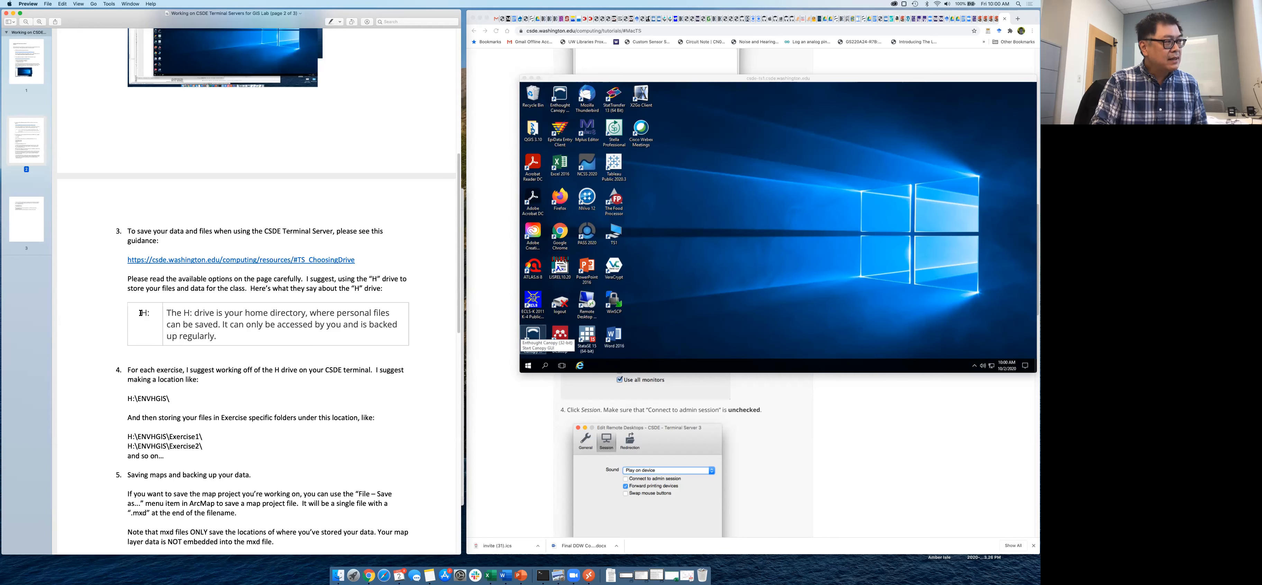
pyautogui.click(528, 365)
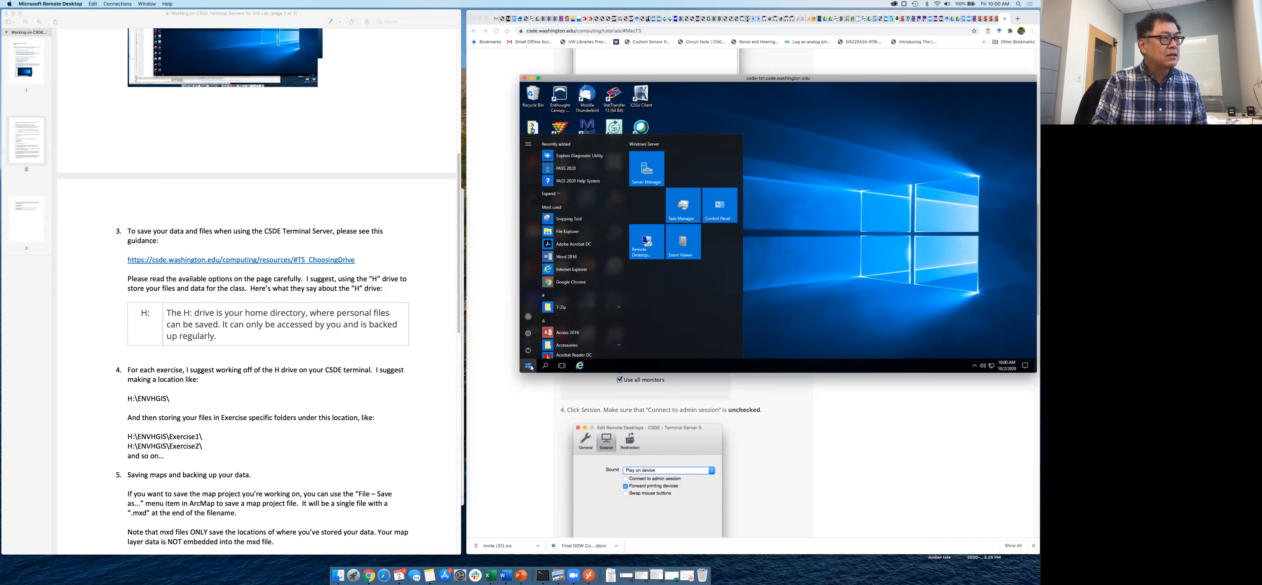
pyautogui.click(567, 232)
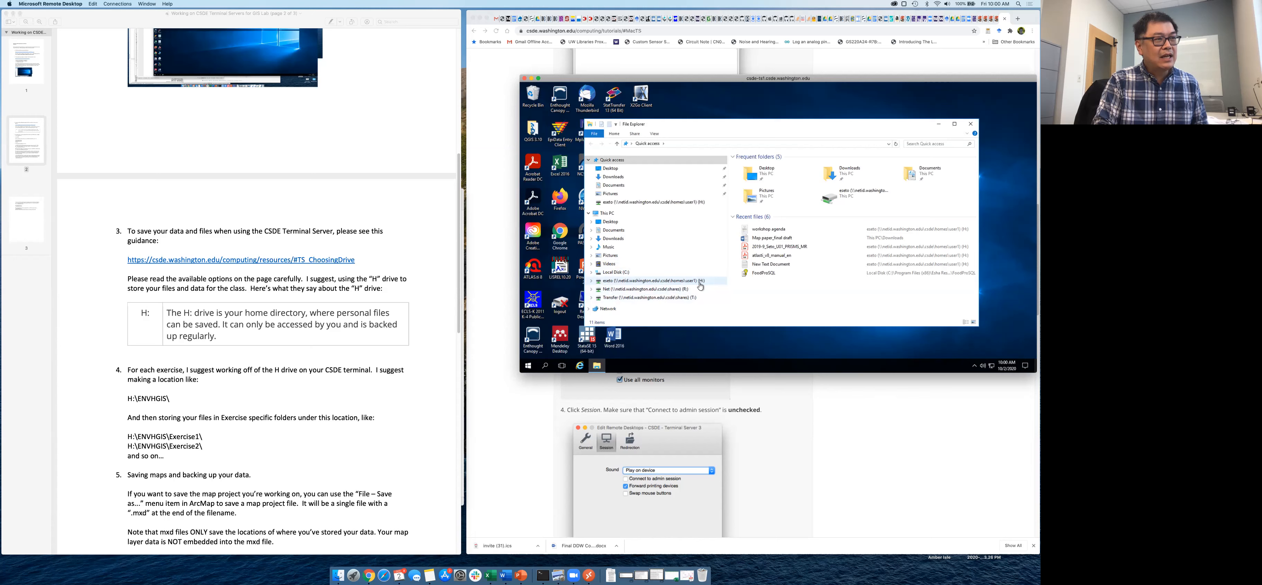
# Create a new folder named ENVHGIS at the top of the H: drive.
pyautogui.click(670, 286)
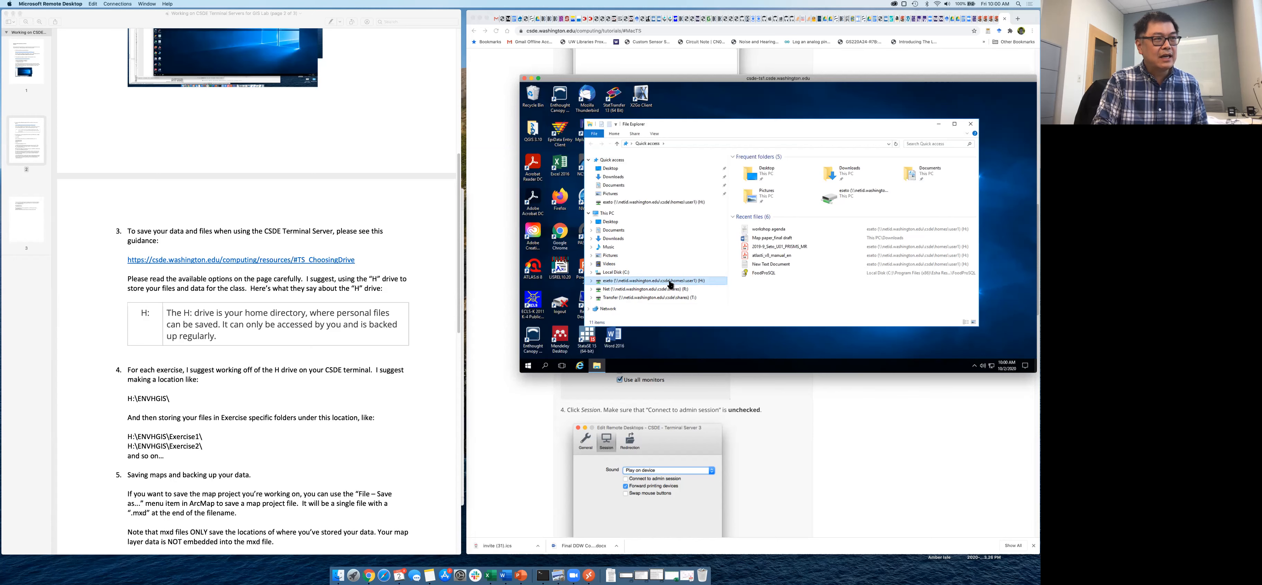
pyautogui.rightClick(776, 288)
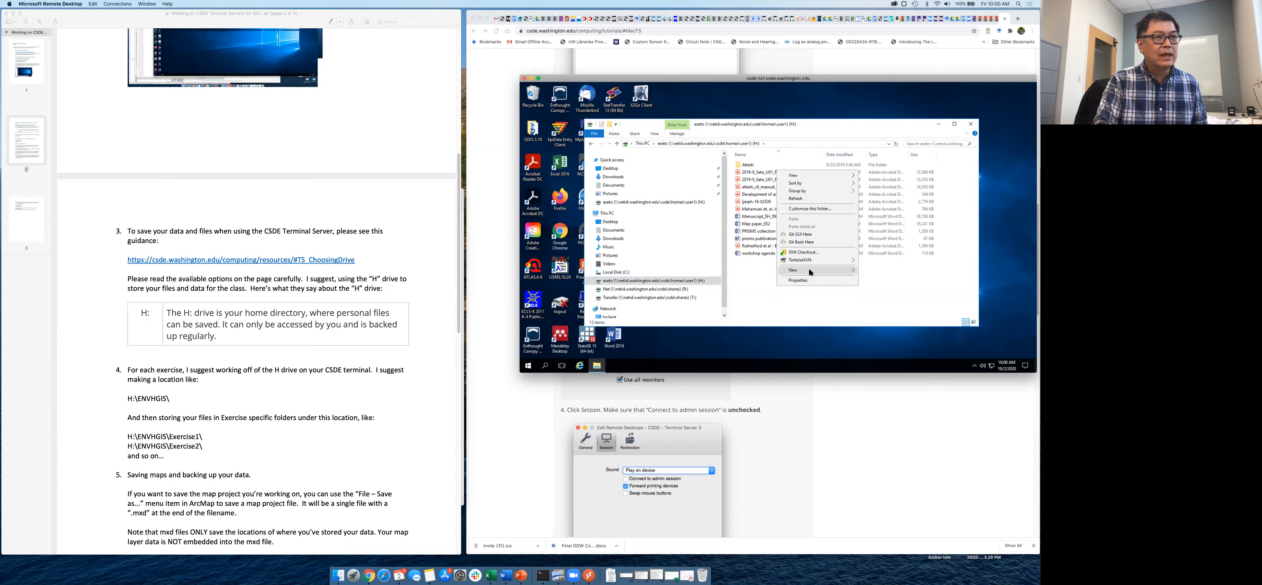
pyautogui.moveTo(810, 272)
pyautogui.click(869, 128)
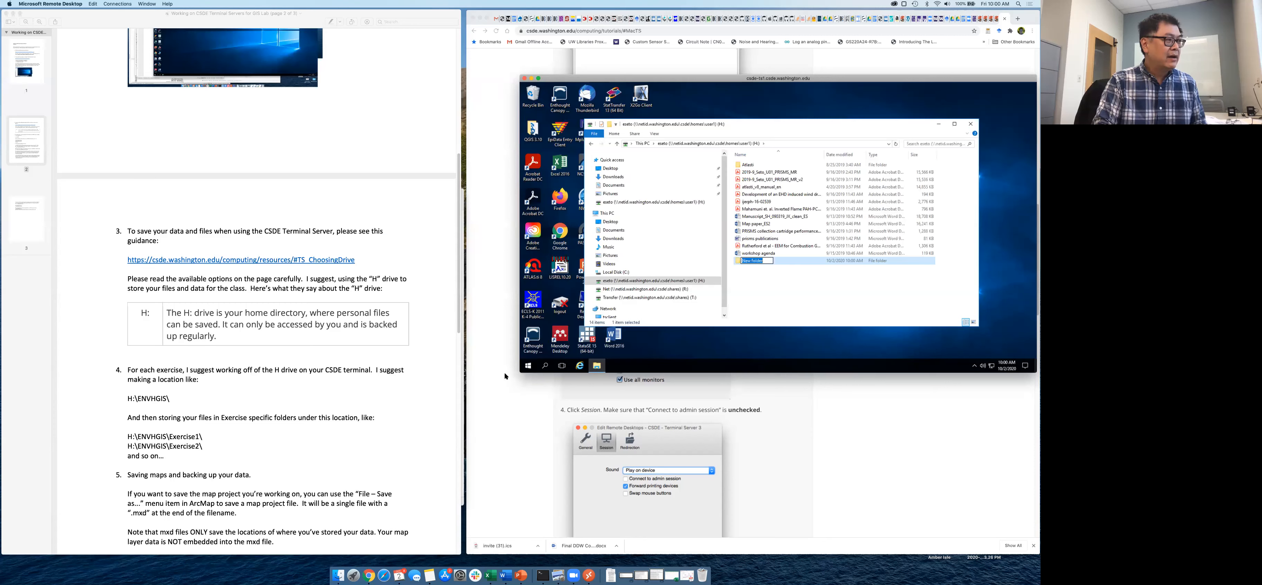
pyautogui.write('ENVHGIS')
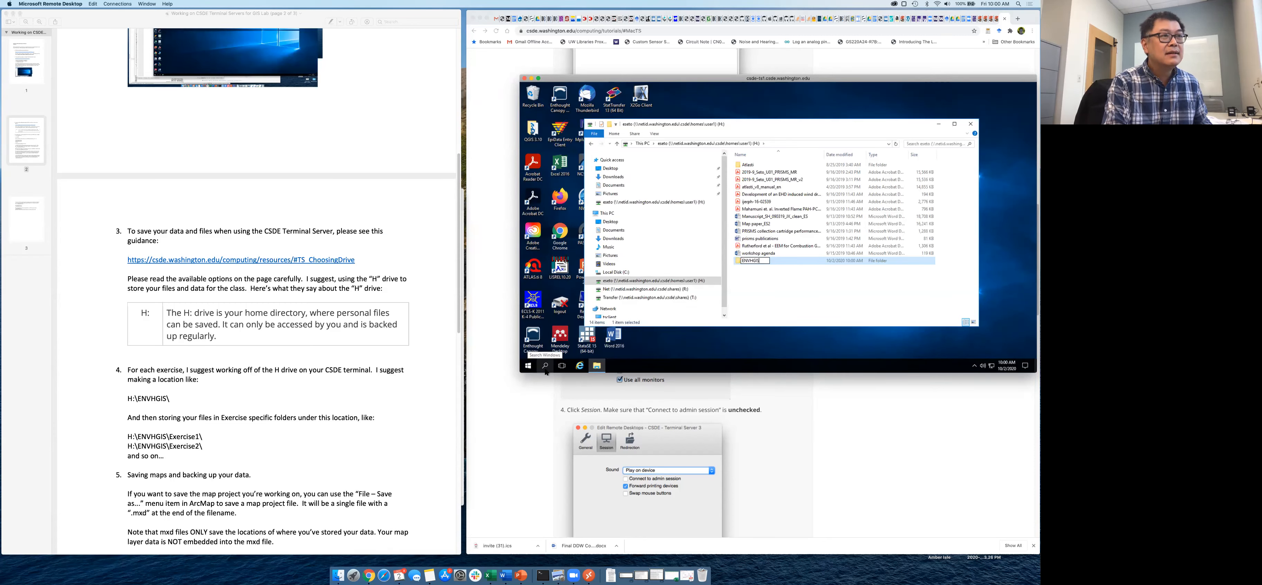
pyautogui.press('Return')
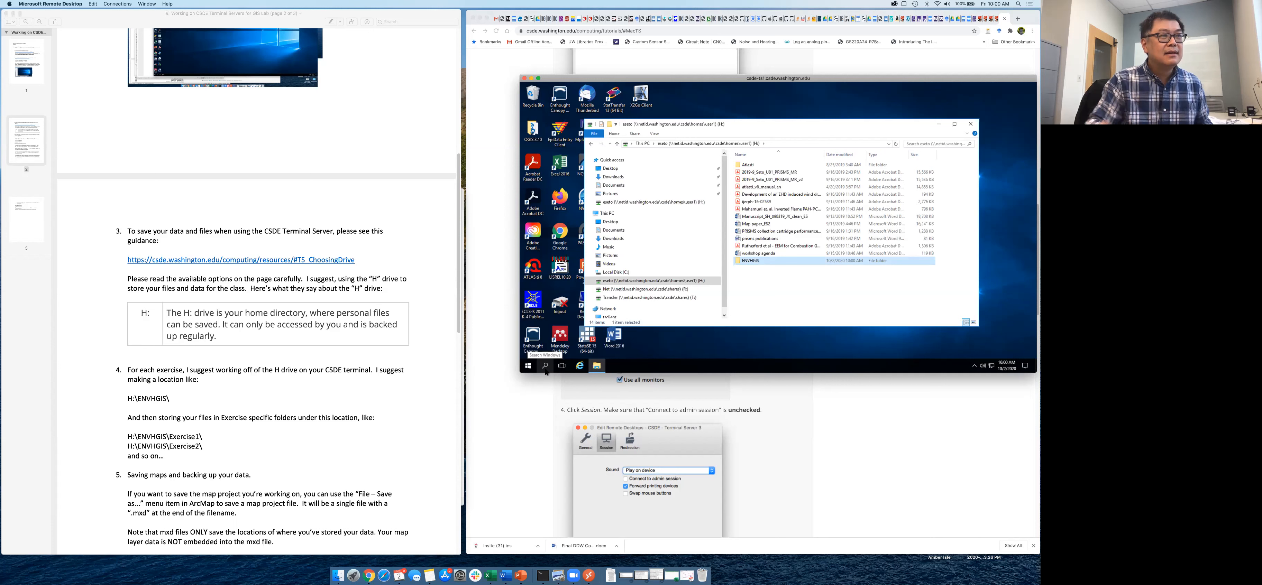
# Inside ENVHGIS, create a subfolder named Exercise1 and check it opens.
pyautogui.doubleClick(752, 262)
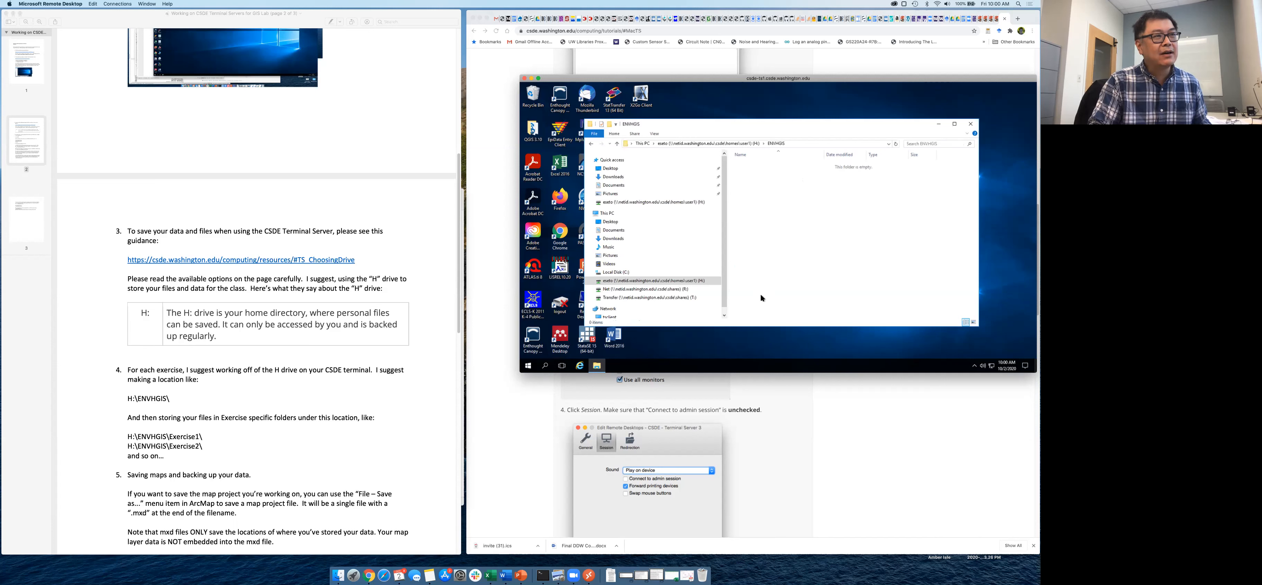
pyautogui.rightClick(769, 230)
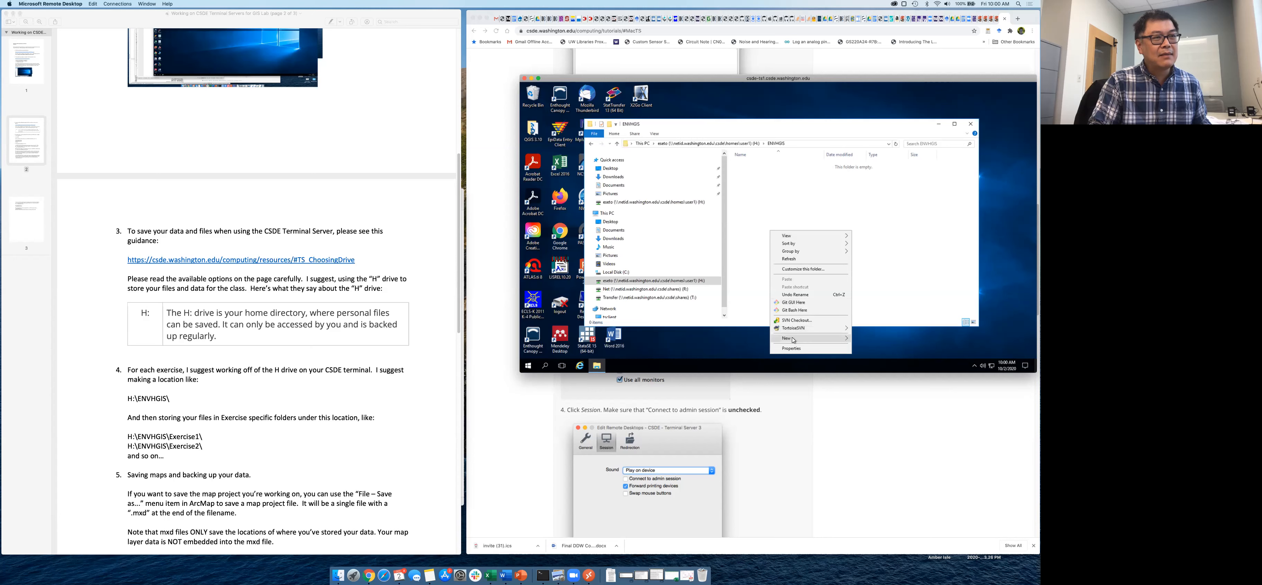
pyautogui.moveTo(793, 340)
pyautogui.click(864, 188)
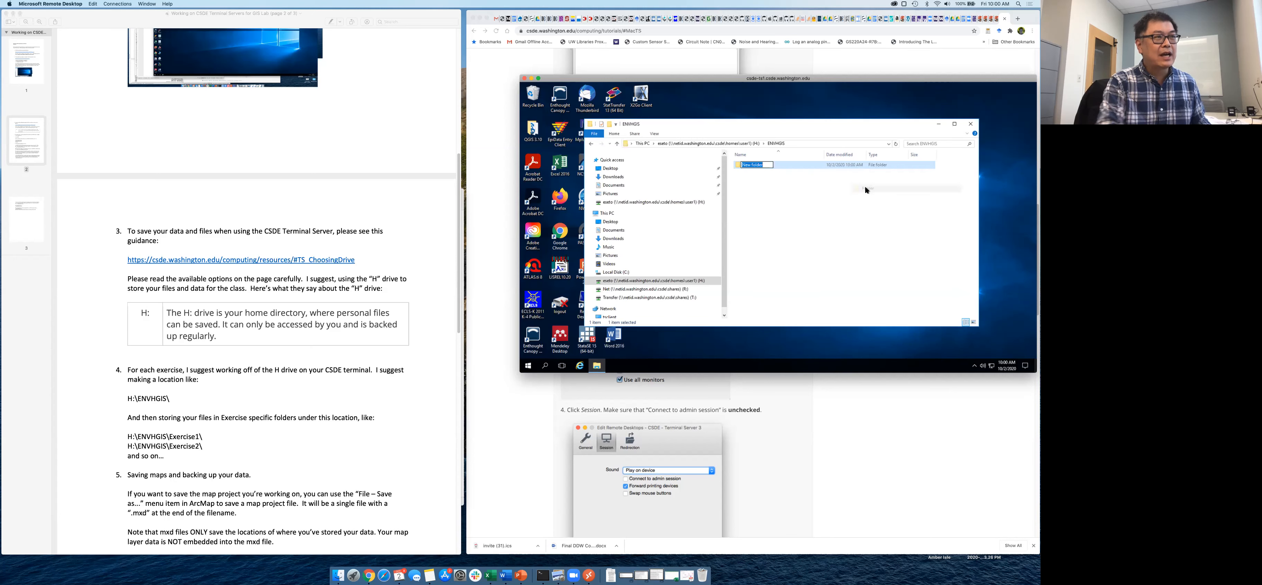
pyautogui.write('Exerc')
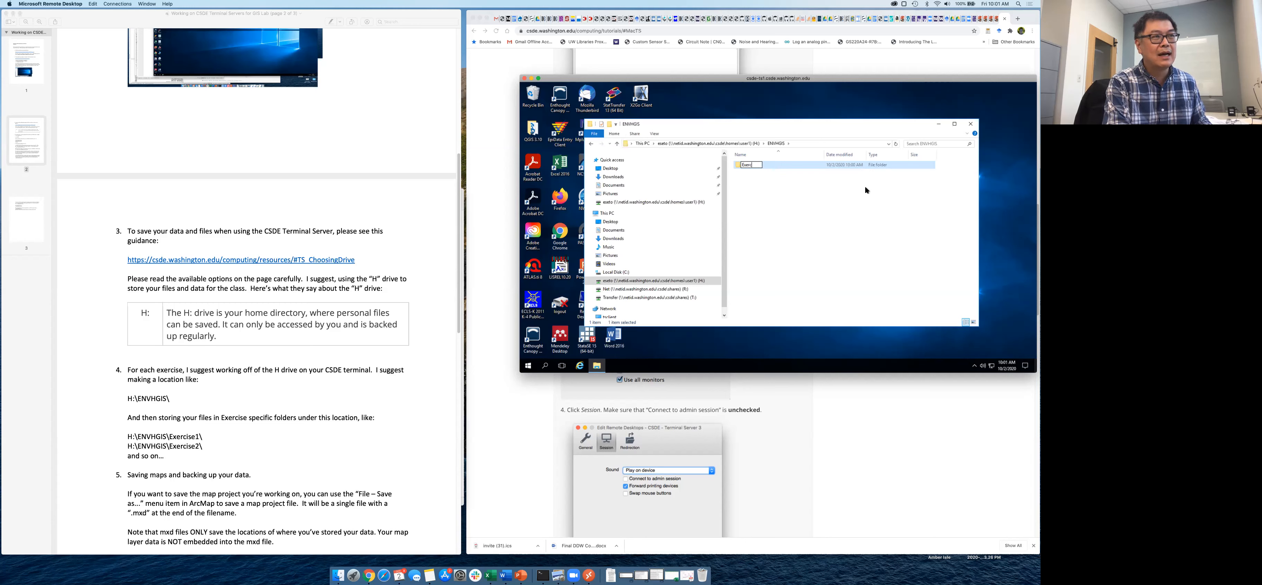
pyautogui.write('ise1')
pyautogui.press('Return')
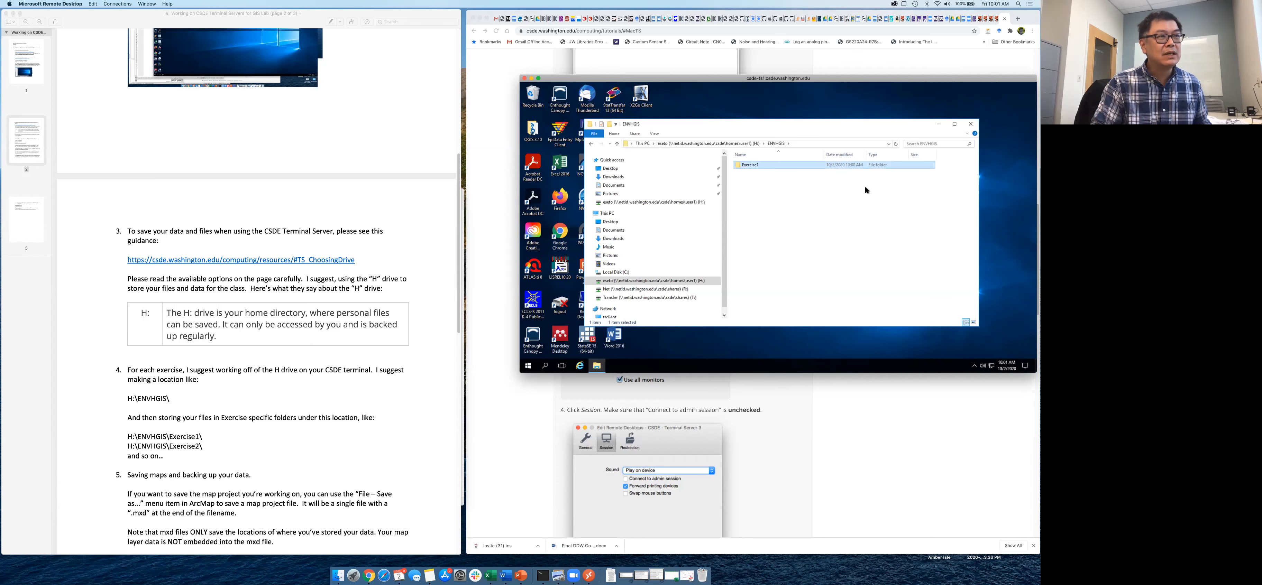
pyautogui.doubleClick(759, 167)
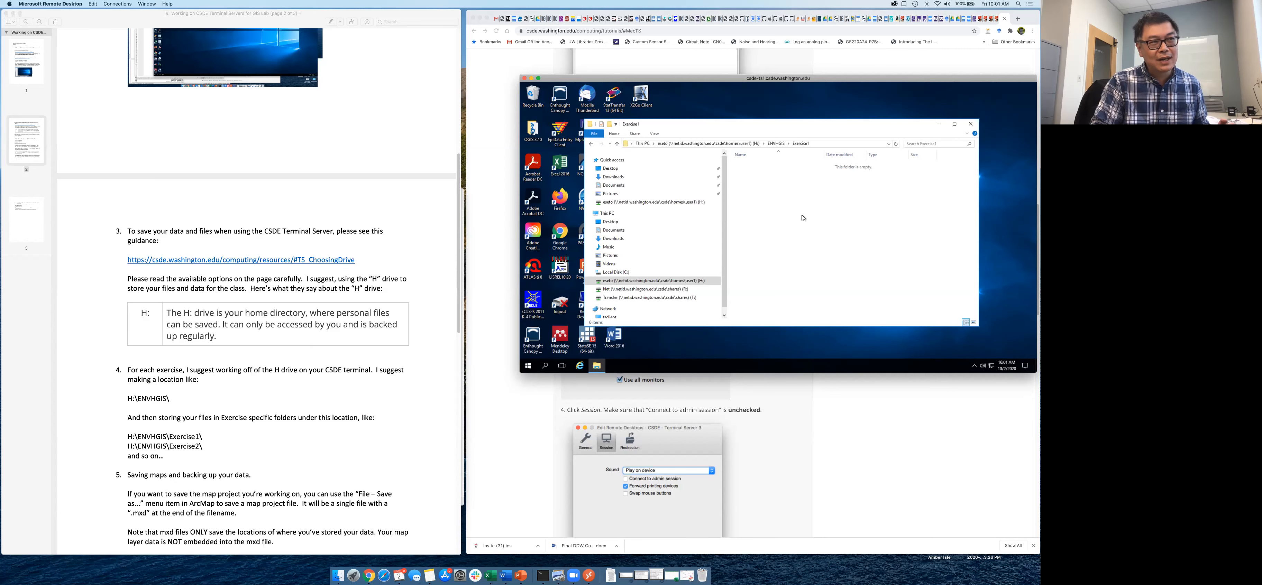
pyautogui.click(774, 143)
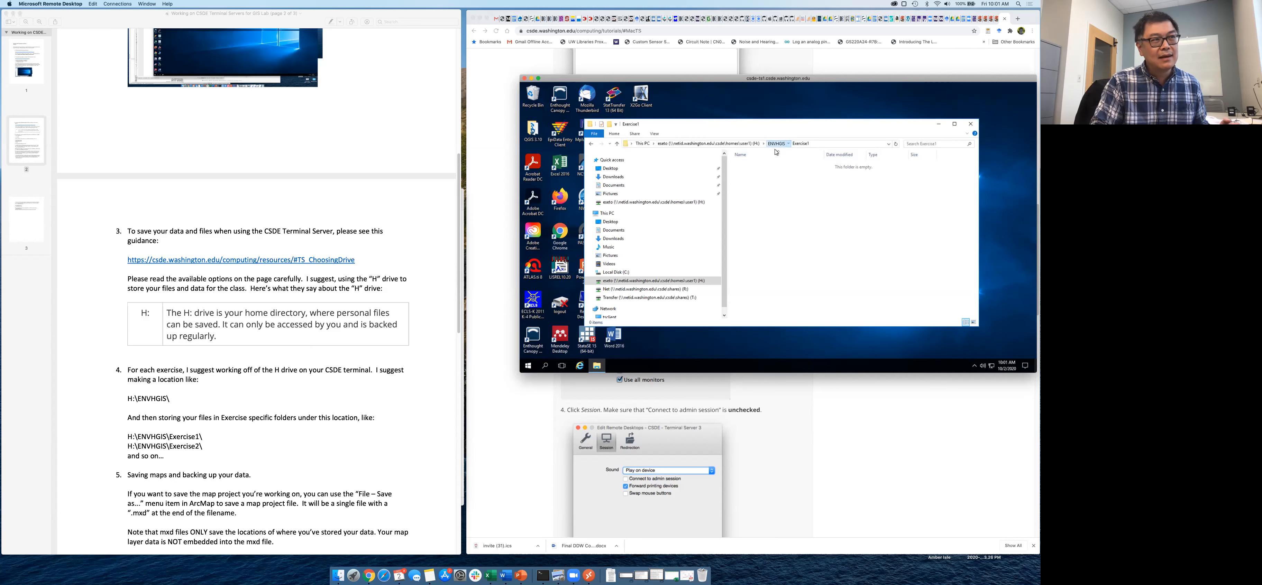
# Add a second subfolder named Exercise2 in ENVHGIS and check it opens.
pyautogui.rightClick(763, 223)
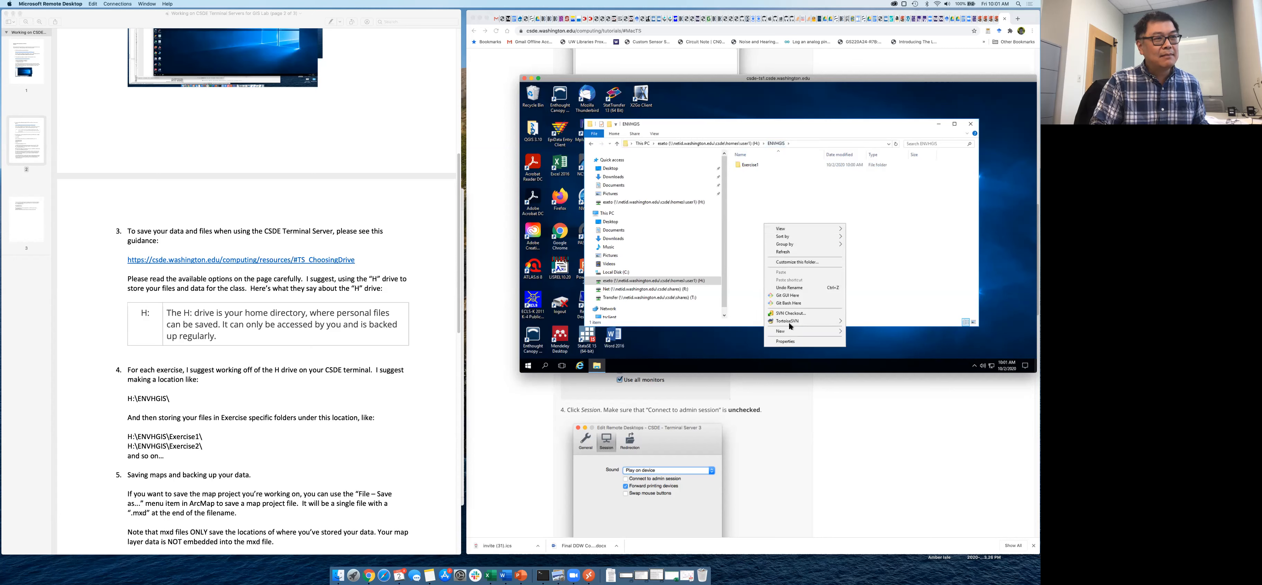
pyautogui.moveTo(804, 334)
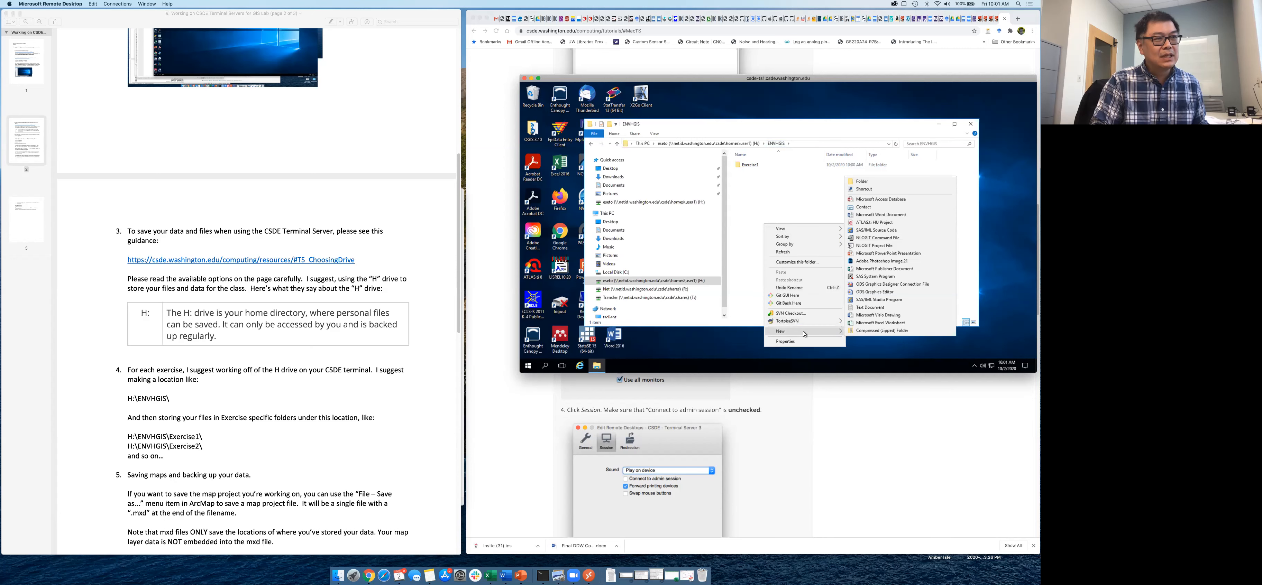
pyautogui.click(861, 181)
pyautogui.write('Exercise2')
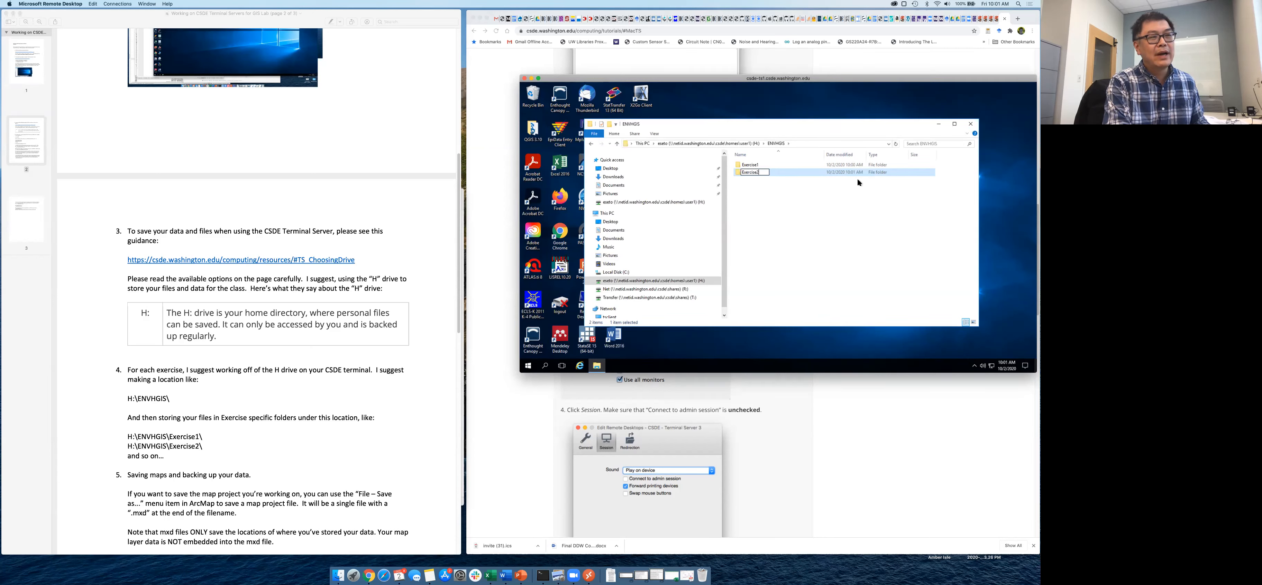
pyautogui.press('Return')
pyautogui.doubleClick(775, 174)
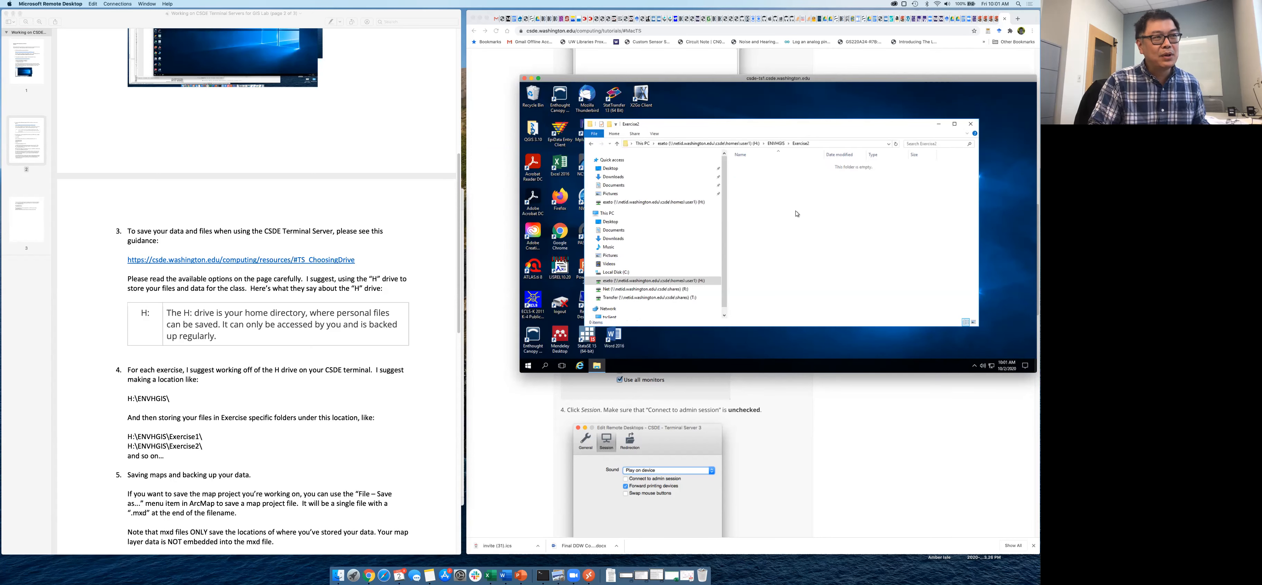
pyautogui.click(776, 143)
pyautogui.click(767, 250)
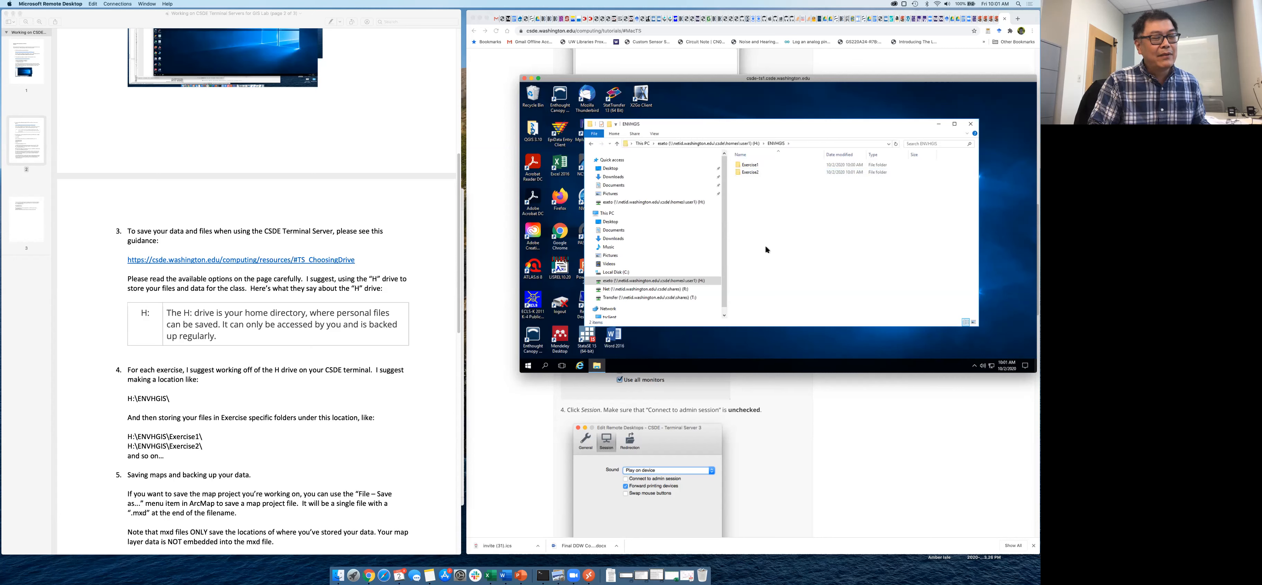
# Create another new folder in ENVHGIS and rename it Final.
pyautogui.rightClick(763, 225)
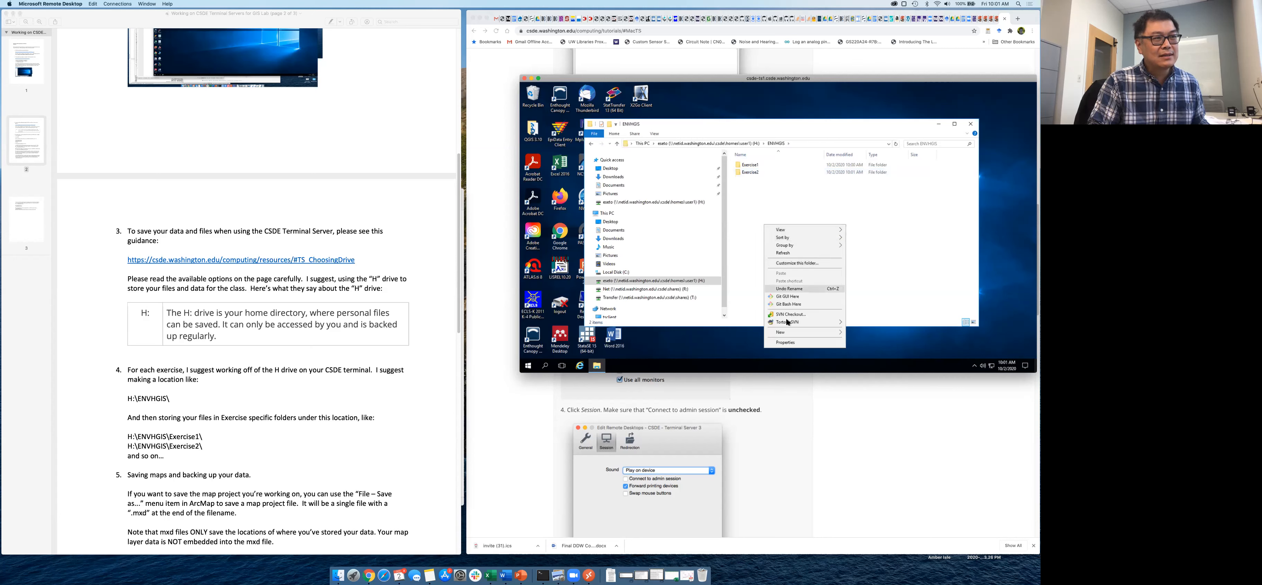
pyautogui.moveTo(809, 333)
pyautogui.click(860, 183)
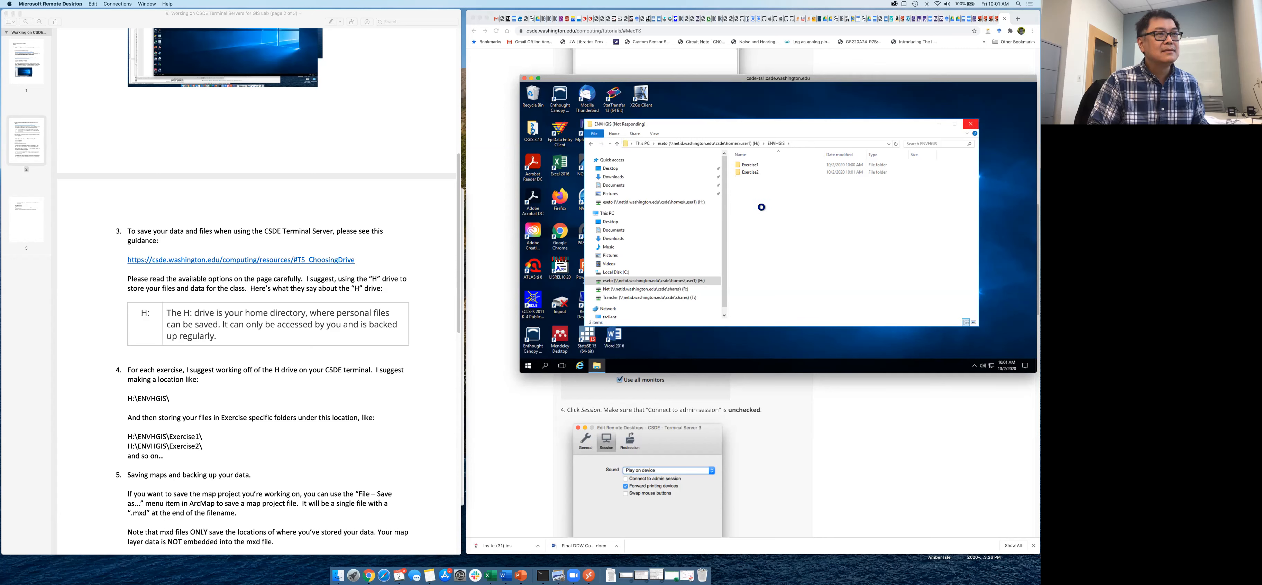
pyautogui.click(750, 182)
pyautogui.click(751, 180)
pyautogui.write('E')
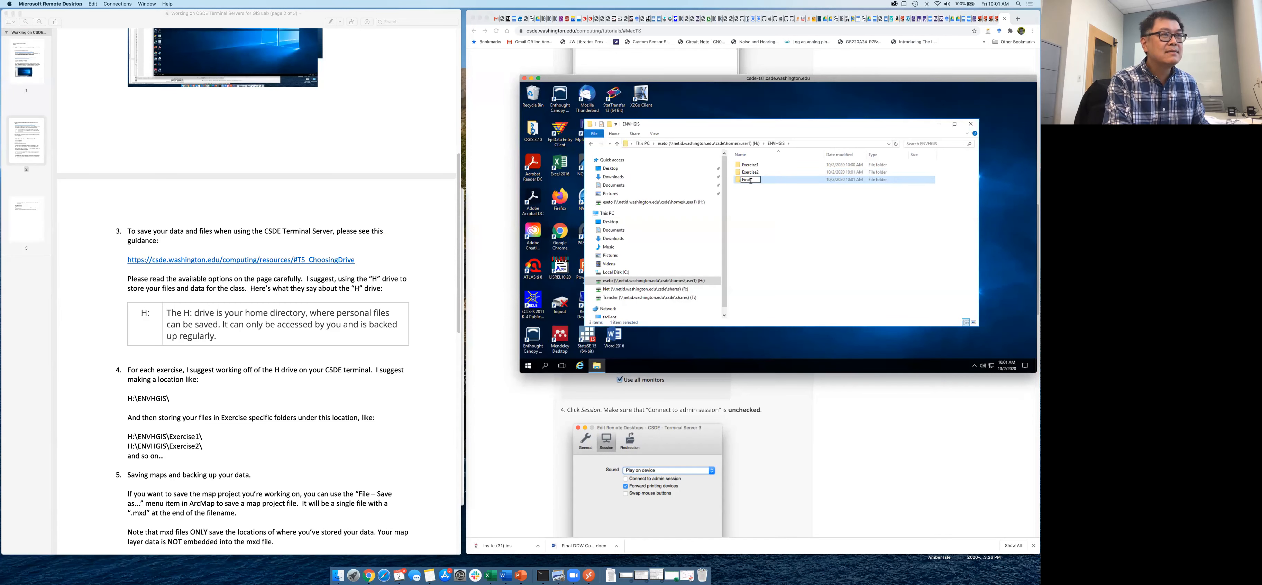
pyautogui.write('inal')
pyautogui.press('Return')
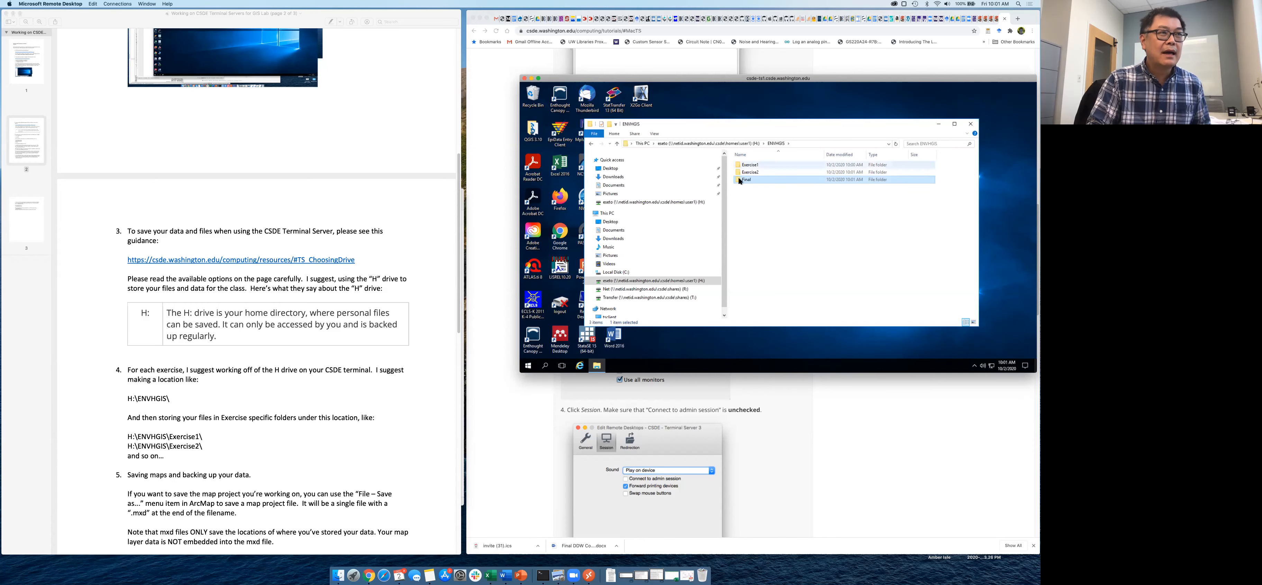
# Confirm ENVHGIS contains Exercise1, Exercise2 and Final, then close File Explorer from the H: drive.
pyautogui.hotkey('alt', 'Up')
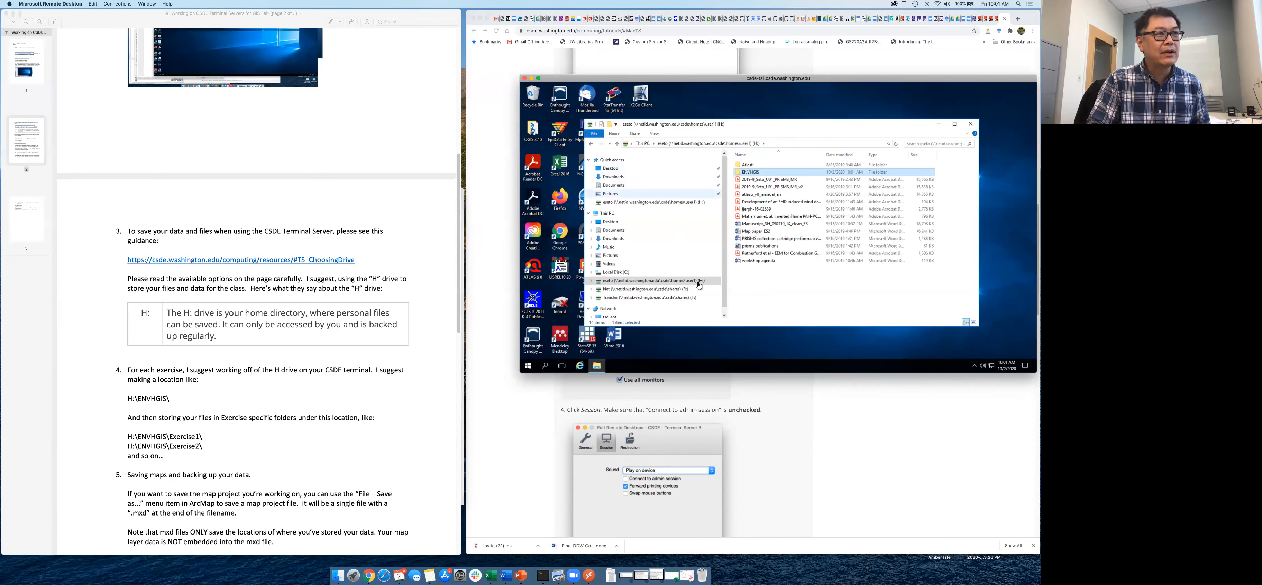
pyautogui.moveTo(755, 177)
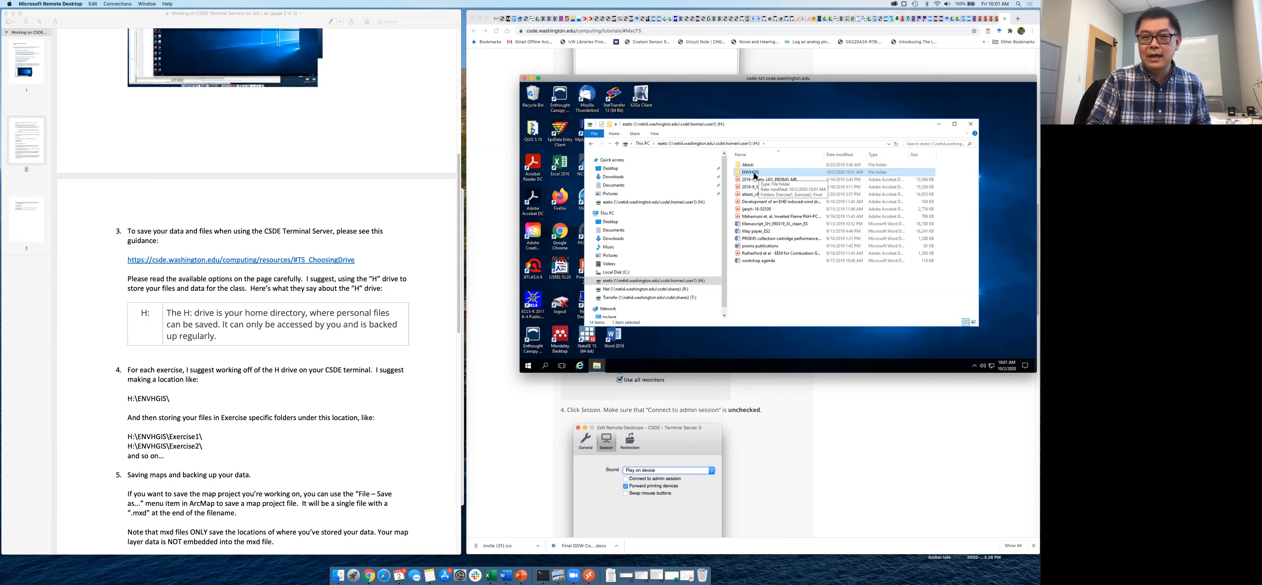
pyautogui.doubleClick(755, 172)
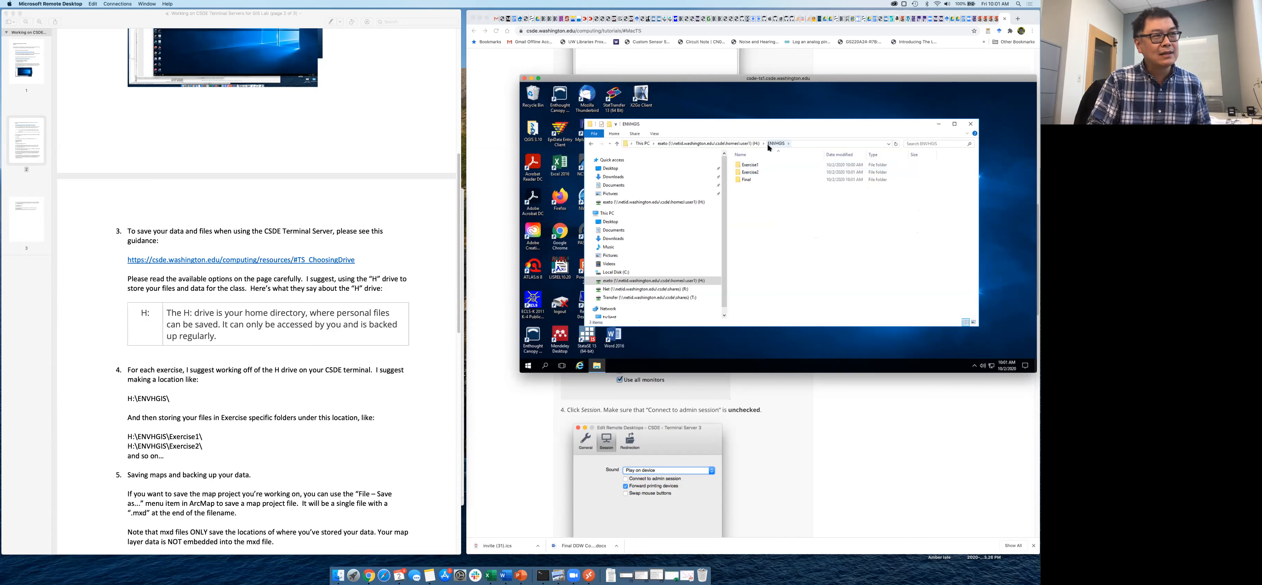
pyautogui.click(751, 167)
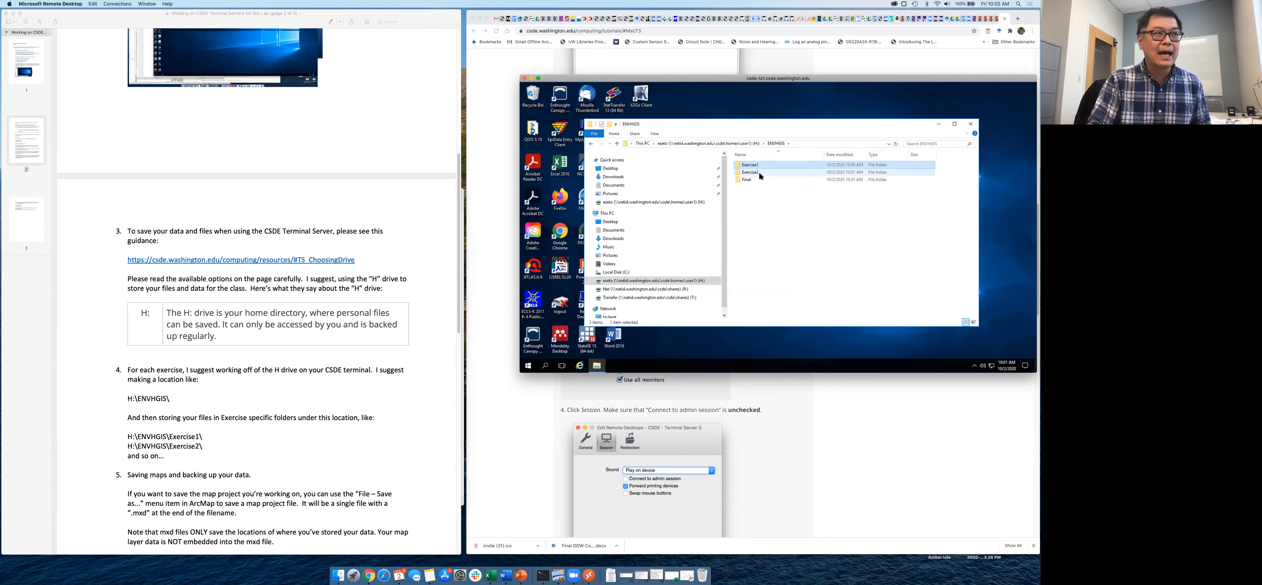
pyautogui.click(739, 146)
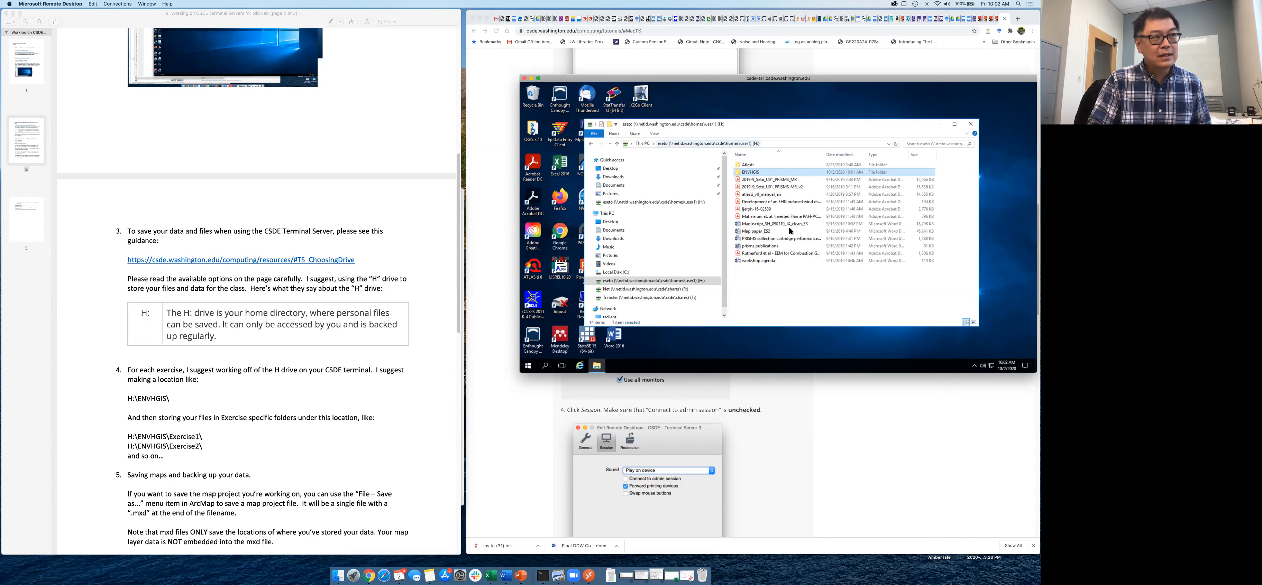
pyautogui.click(970, 126)
# Disconnect the remote session and reconnect to the csde-ts1 server.
pyautogui.click(527, 365)
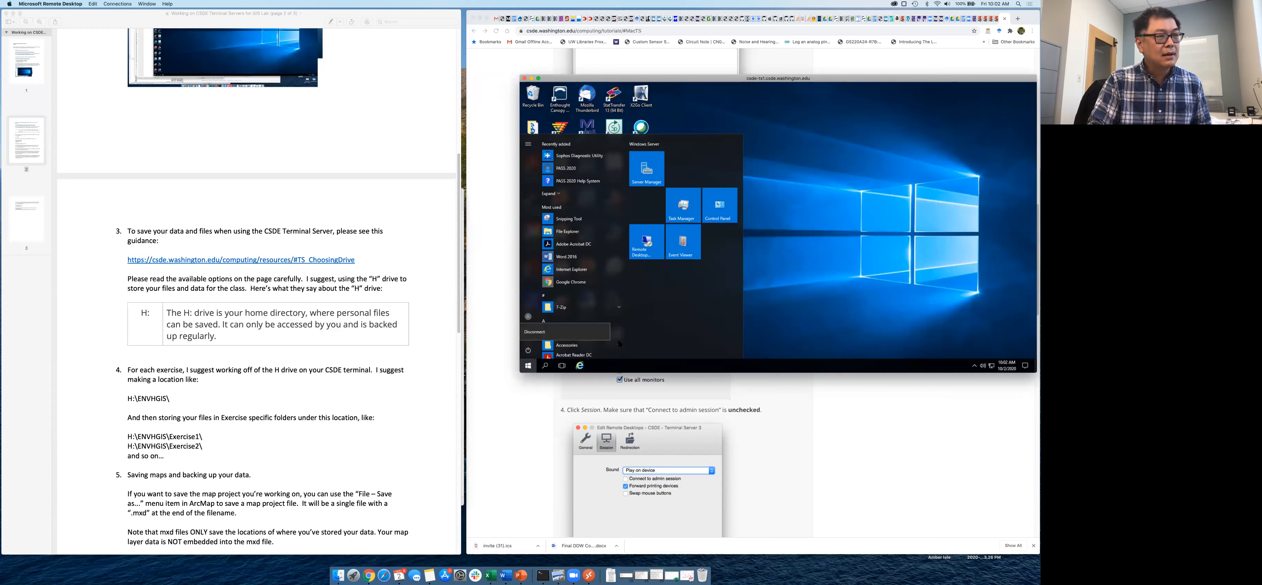
pyautogui.click(578, 332)
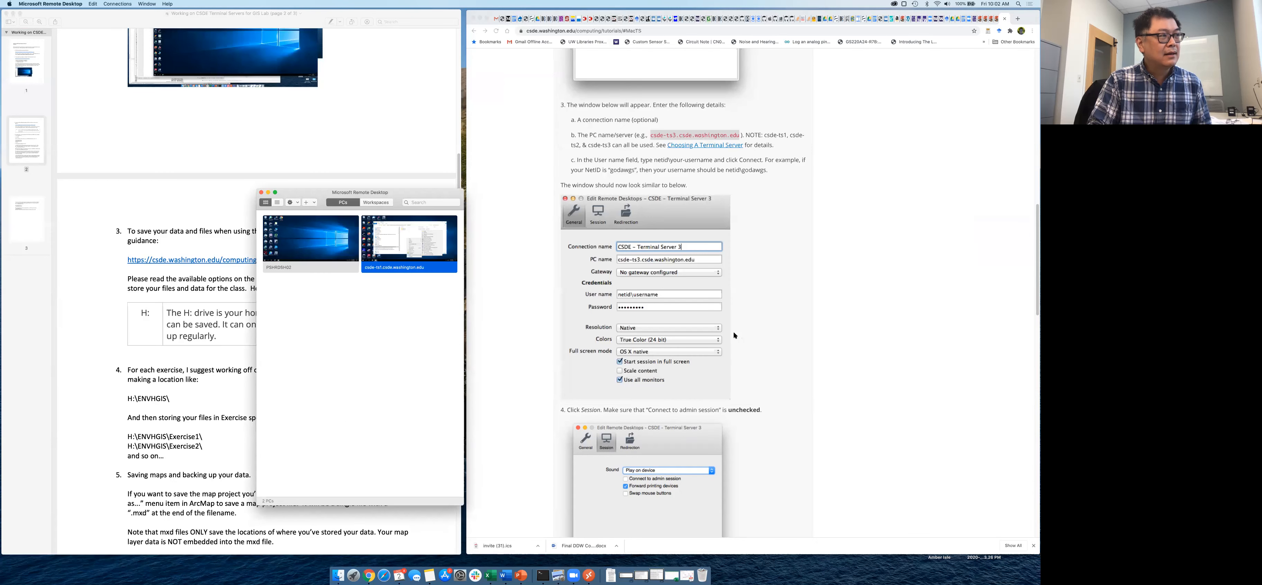
pyautogui.click(386, 330)
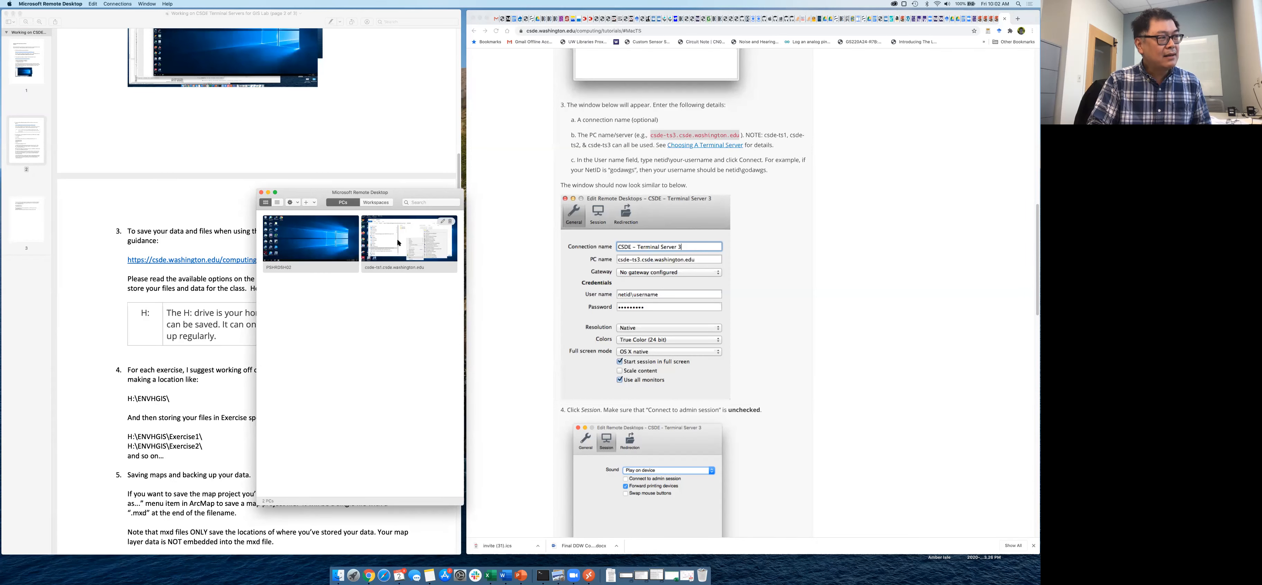
pyautogui.doubleClick(409, 248)
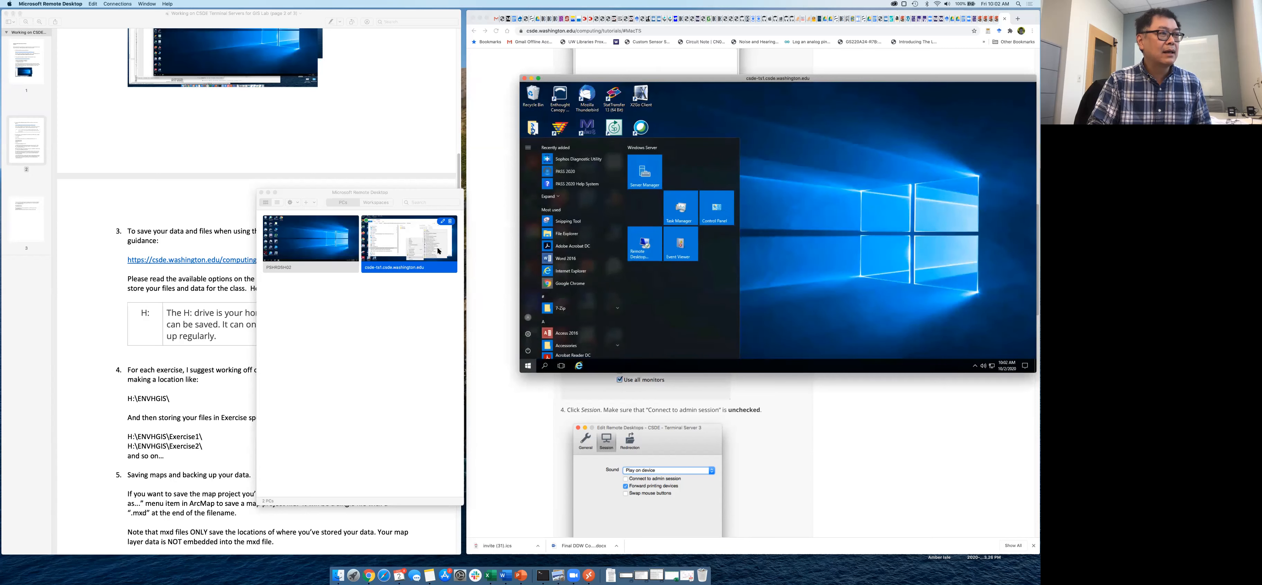
pyautogui.click(866, 297)
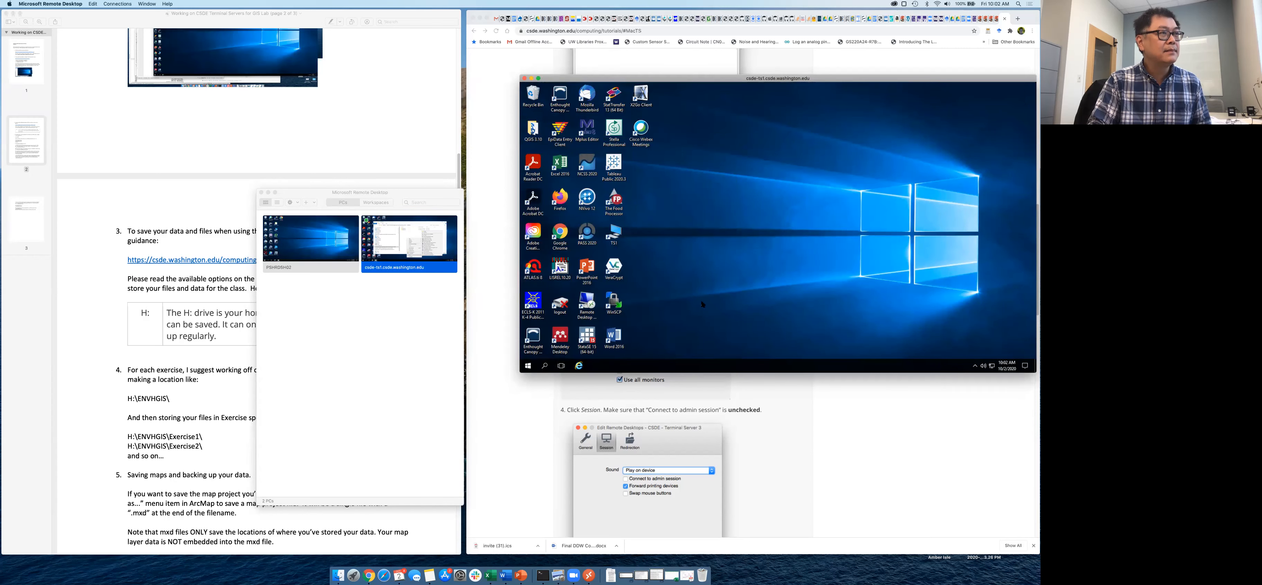
# Verify H:\ENVHGIS still holds Exercise1 and Exercise2 in File Explorer, then close it.
pyautogui.click(528, 366)
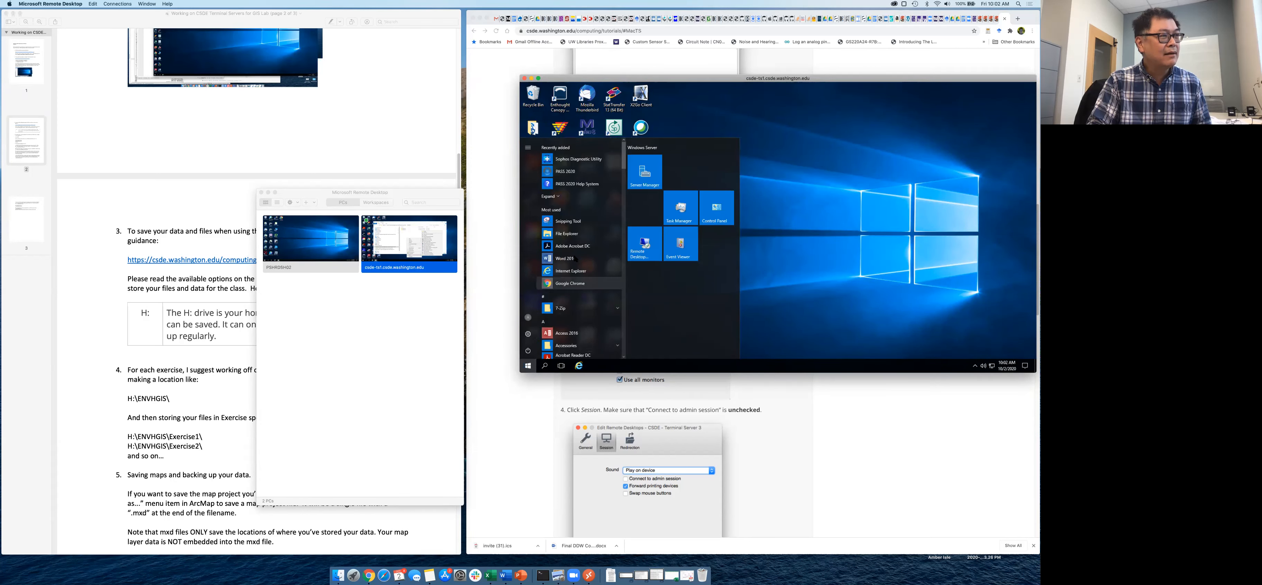
pyautogui.click(576, 234)
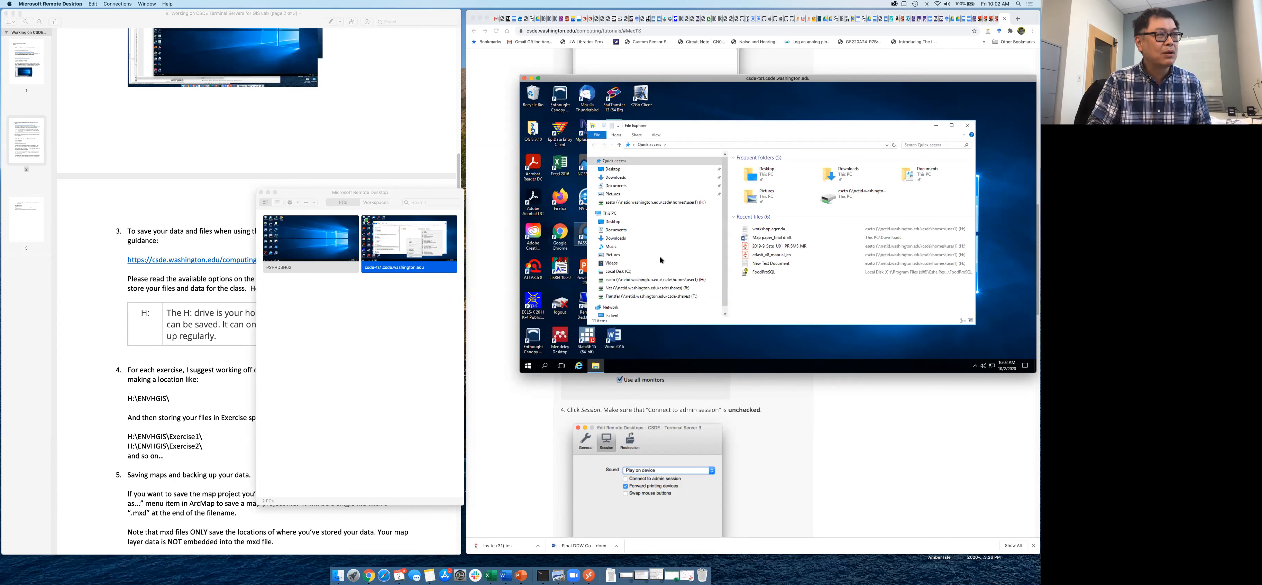
pyautogui.click(683, 281)
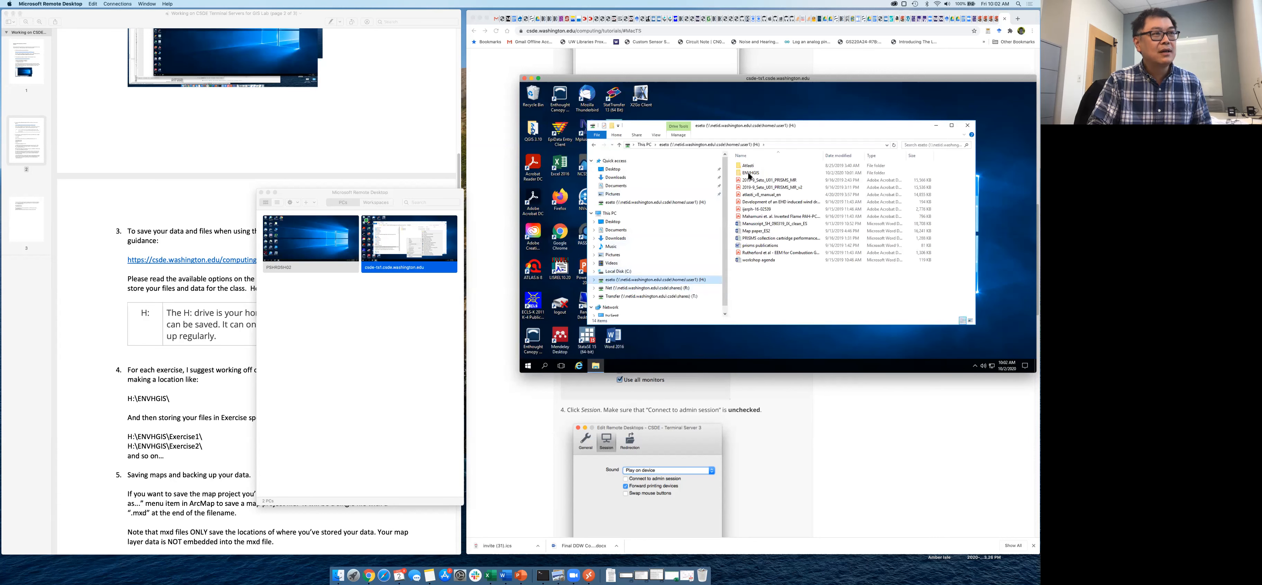
pyautogui.doubleClick(760, 167)
pyautogui.doubleClick(762, 164)
pyautogui.hotkey('alt', 'Left')
pyautogui.doubleClick(756, 175)
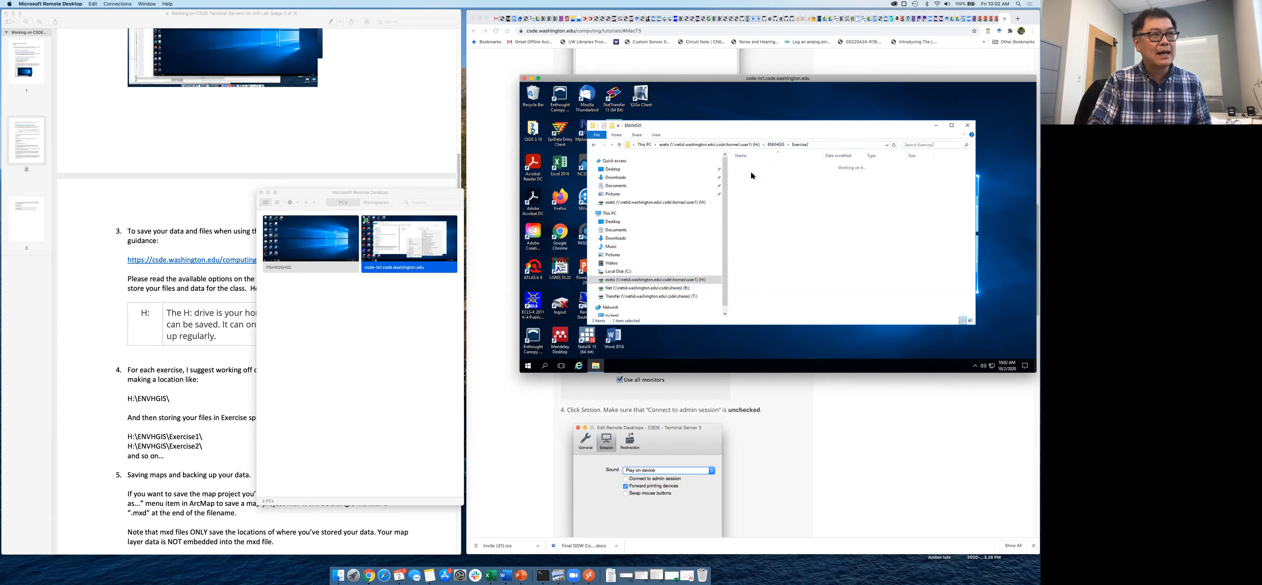
pyautogui.click(966, 126)
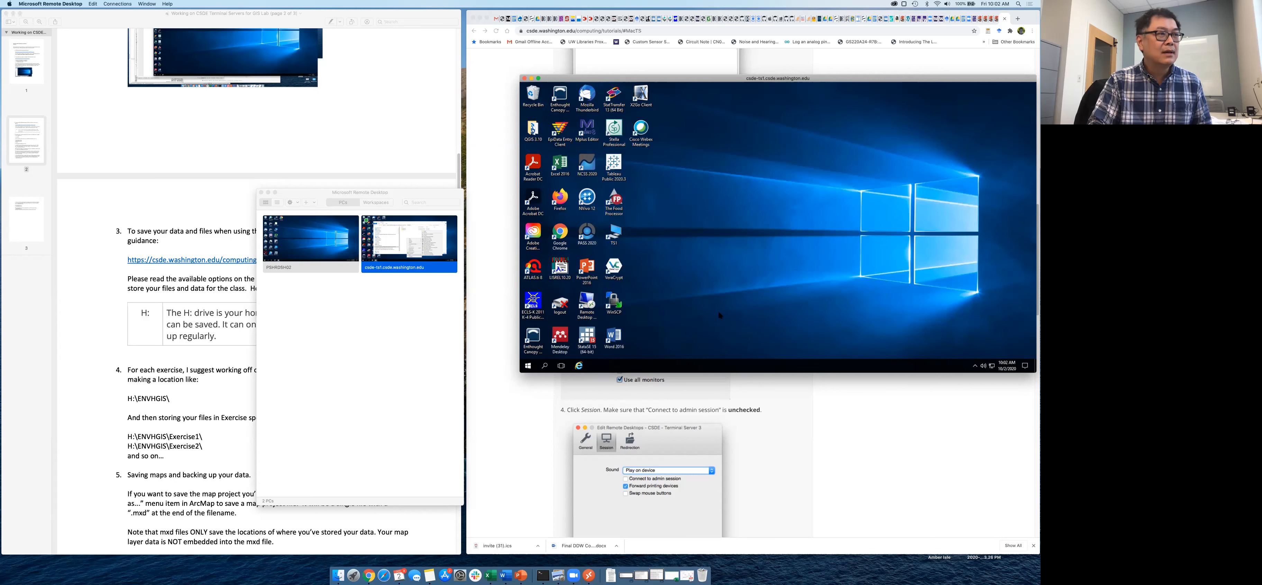